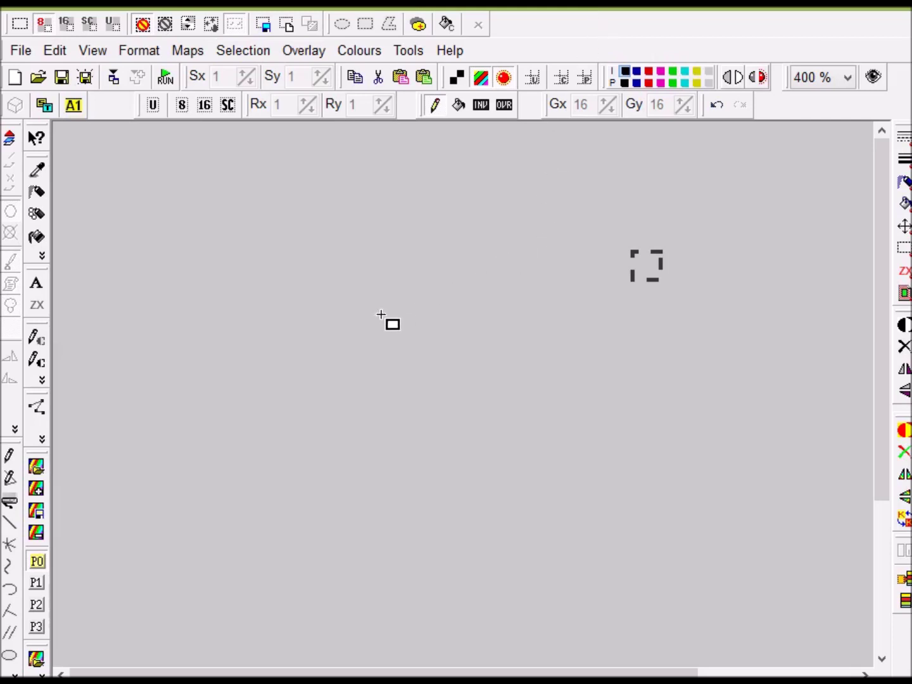
Select single 8-pixel character cells at several places on the blank canvas
{"action": "left_click", "coordinate": [299, 260]}
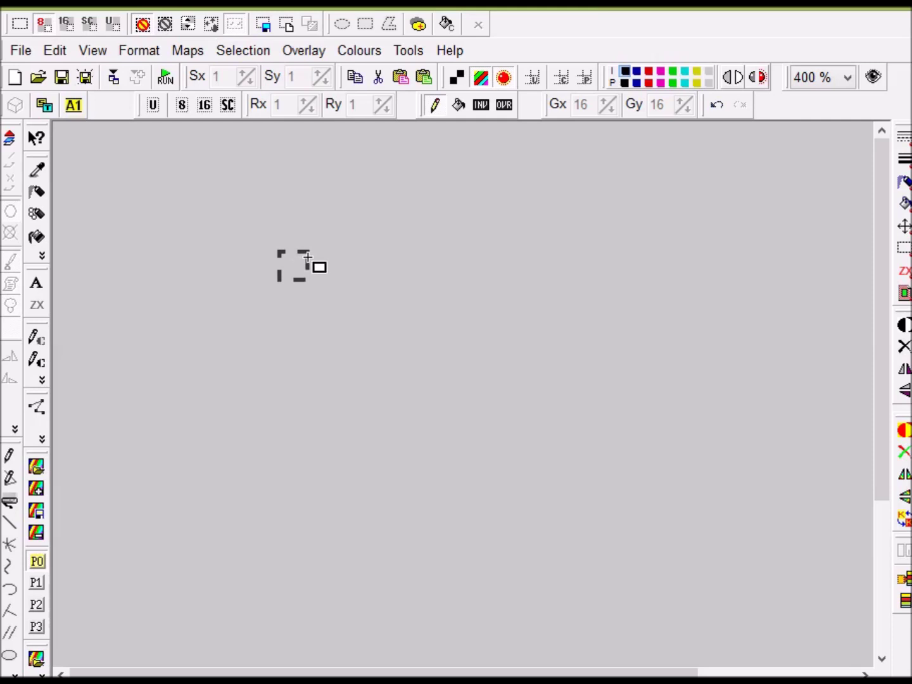
{"action": "left_click", "coordinate": [197, 356]}
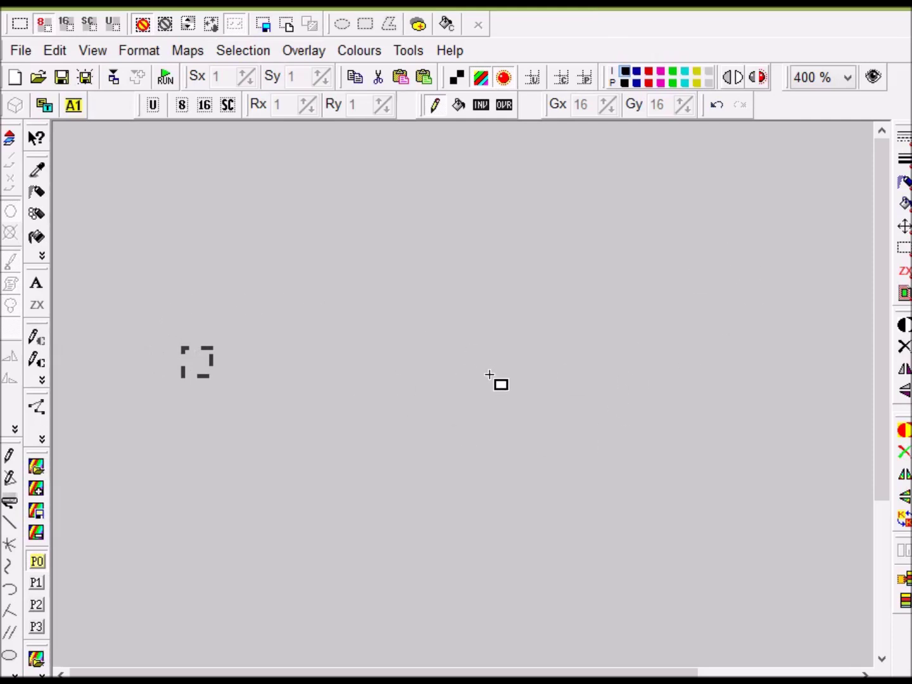
{"action": "left_click", "coordinate": [357, 338]}
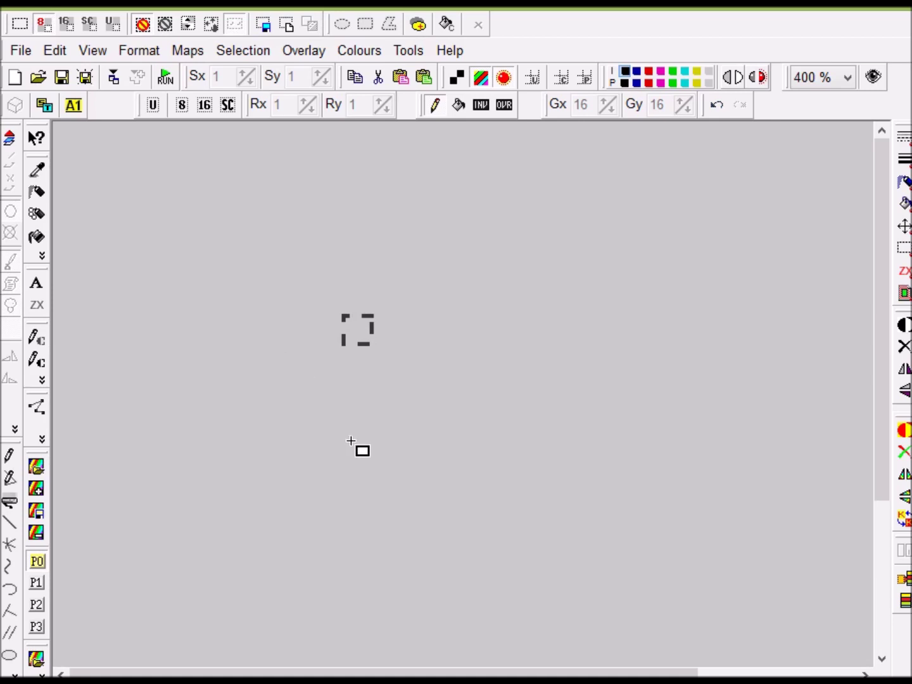
{"action": "left_click", "coordinate": [469, 333]}
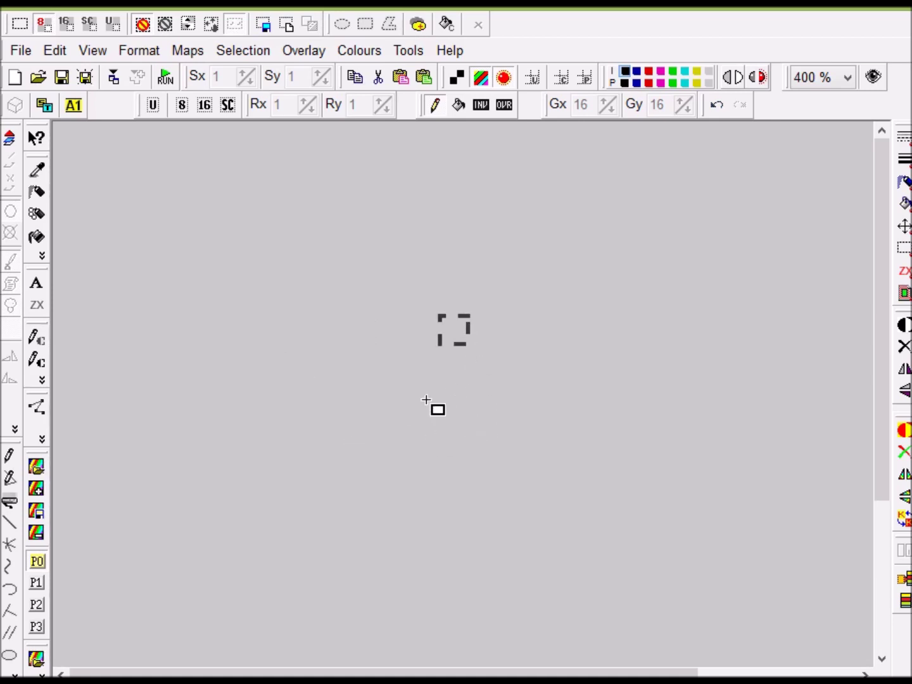
{"action": "scroll", "coordinate": [375, 314], "scroll_direction": "down", "scroll_amount": 2}
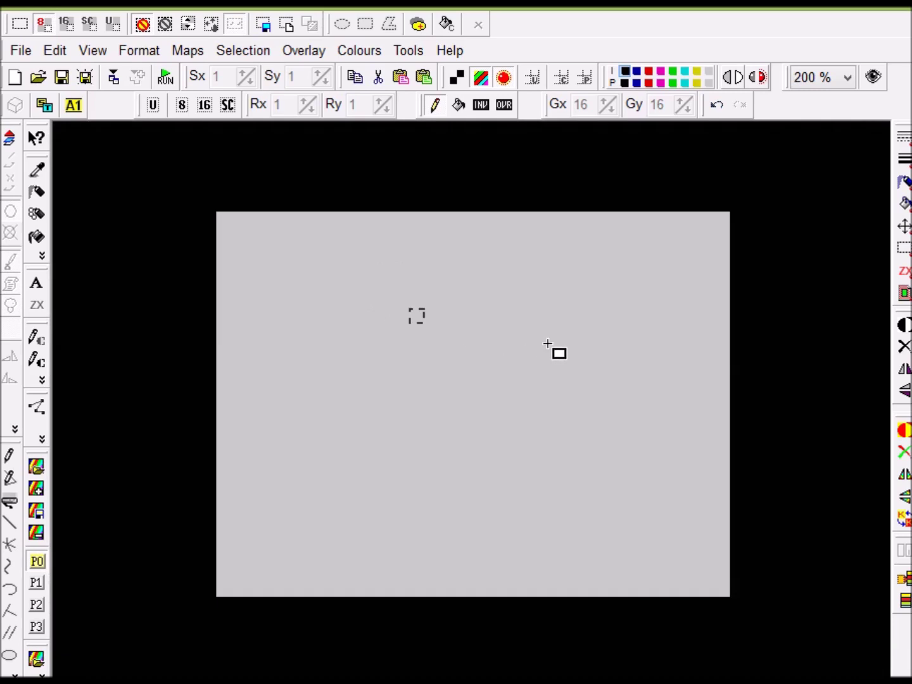
{"action": "scroll", "coordinate": [545, 339], "scroll_direction": "down", "scroll_amount": 1}
{"action": "scroll", "coordinate": [546, 338], "scroll_direction": "up", "scroll_amount": 2}
{"action": "scroll", "coordinate": [544, 332], "scroll_direction": "down", "scroll_amount": 1}
Draw a small freehand black face with the pencil in the canvas's upper left, and erase it again
{"action": "left_click", "coordinate": [10, 457]}
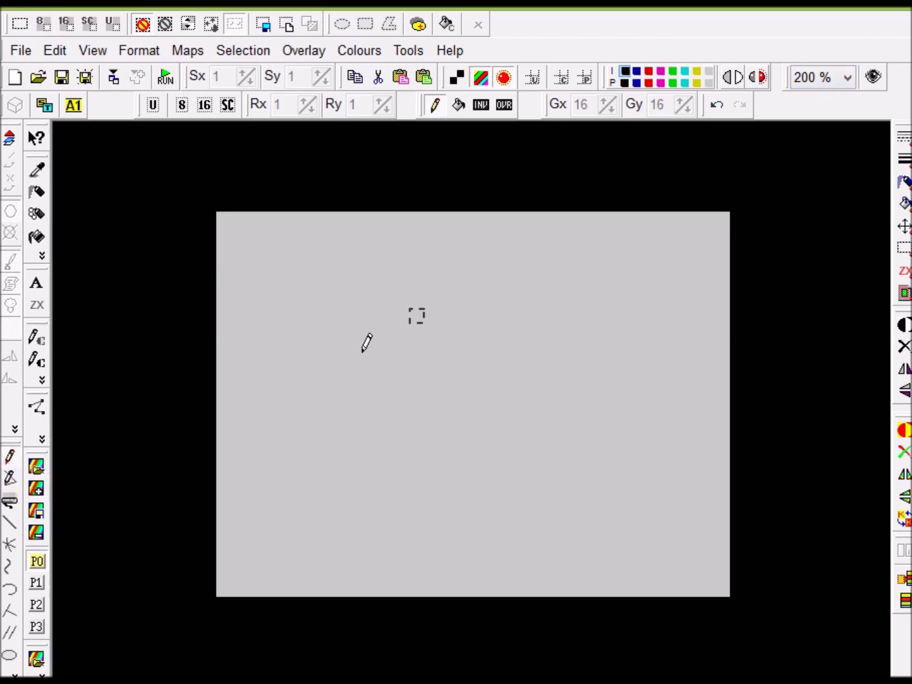
{"action": "scroll", "coordinate": [367, 343], "scroll_direction": "up", "scroll_amount": 3}
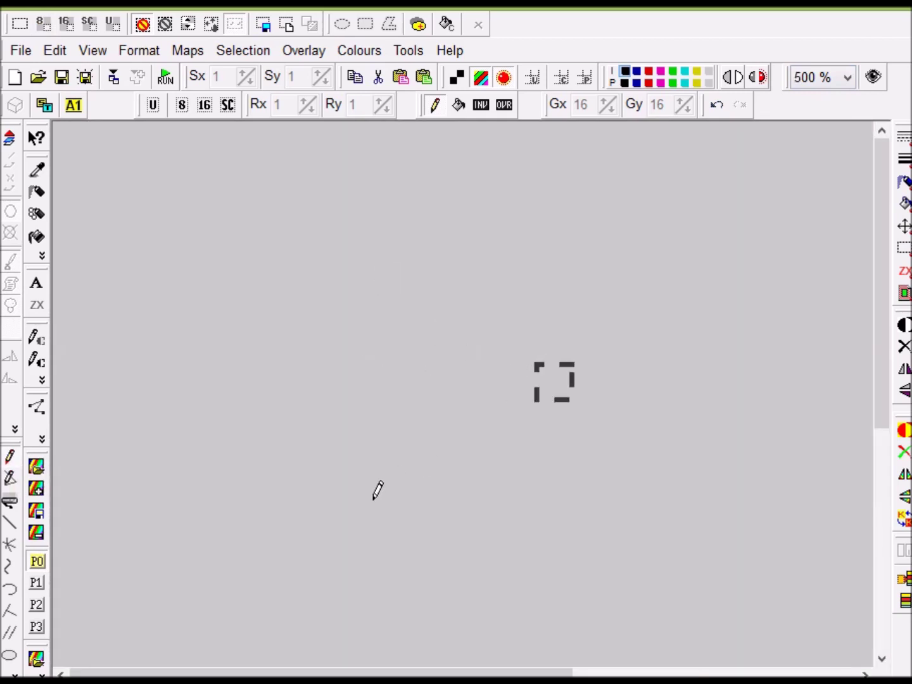
{"action": "left_click", "coordinate": [221, 269]}
{"action": "left_click", "coordinate": [241, 273]}
{"action": "mouse_move", "coordinate": [209, 283]}
{"action": "left_mouse_down"}
{"action": "mouse_move", "coordinate": [240, 304]}
{"action": "mouse_move", "coordinate": [253, 290]}
{"action": "mouse_move", "coordinate": [242, 266]}
{"action": "mouse_move", "coordinate": [250, 261]}
{"action": "mouse_move", "coordinate": [255, 274]}
{"action": "mouse_move", "coordinate": [219, 265]}
{"action": "mouse_move", "coordinate": [228, 272]}
{"action": "mouse_move", "coordinate": [232, 259]}
{"action": "mouse_move", "coordinate": [220, 279]}
{"action": "left_mouse_up"}
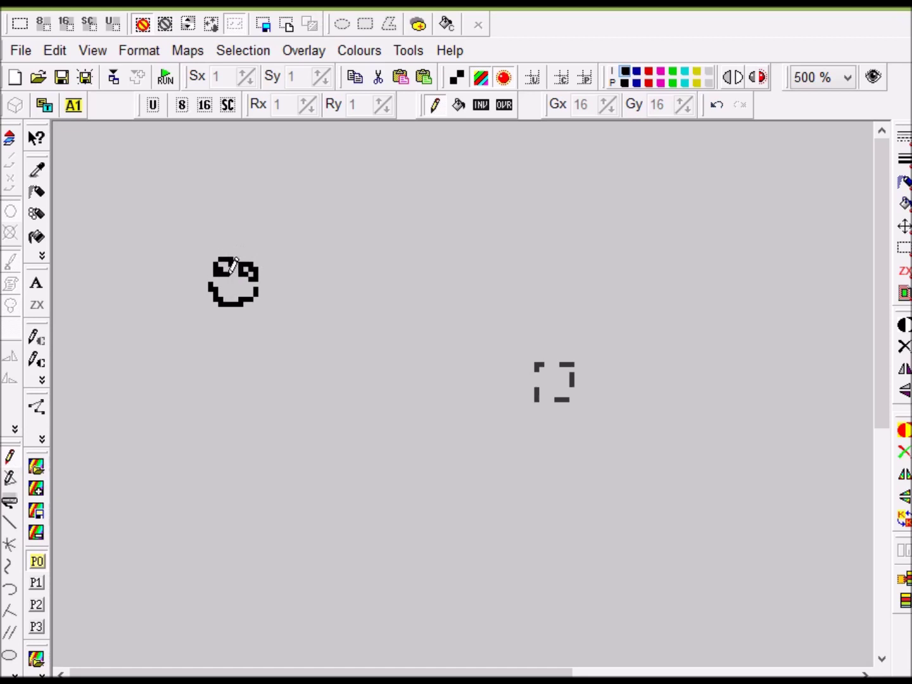
{"action": "mouse_move", "coordinate": [253, 297]}
{"action": "left_mouse_down"}
{"action": "mouse_move", "coordinate": [211, 261]}
{"action": "mouse_move", "coordinate": [214, 293]}
{"action": "left_mouse_up"}
{"action": "mouse_move", "coordinate": [241, 247]}
{"action": "left_mouse_down"}
{"action": "mouse_move", "coordinate": [252, 273]}
{"action": "mouse_move", "coordinate": [267, 250]}
{"action": "mouse_move", "coordinate": [204, 260]}
{"action": "mouse_move", "coordinate": [225, 300]}
{"action": "mouse_move", "coordinate": [228, 275]}
{"action": "mouse_move", "coordinate": [233, 293]}
{"action": "mouse_move", "coordinate": [210, 257]}
{"action": "left_mouse_up"}
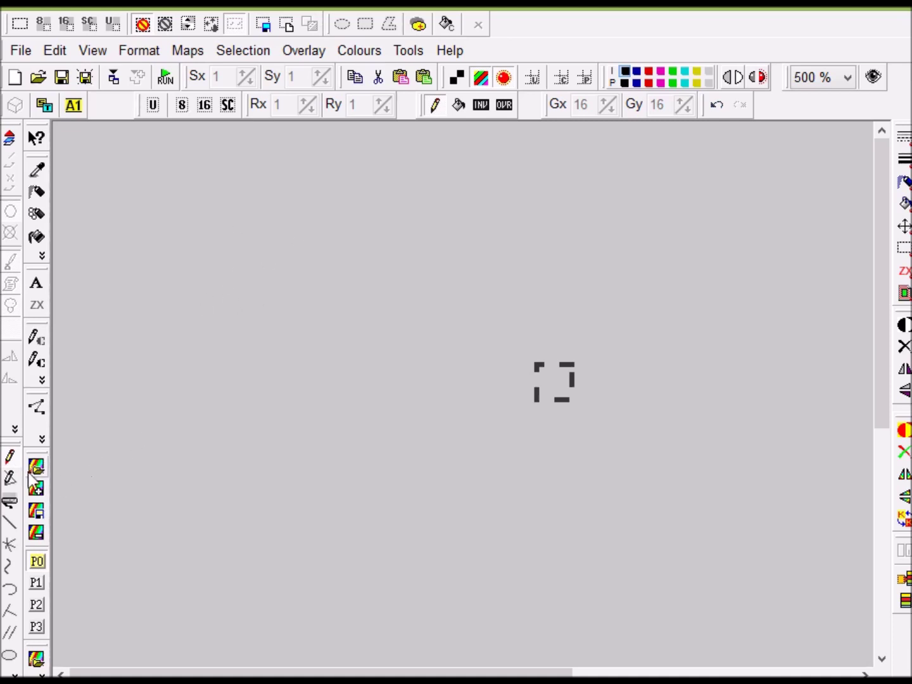
Show the checkerboard character grid and draw a small black face with two eyes, a nose and a mouth across a two-by-two block of cells
{"action": "left_click", "coordinate": [458, 78]}
{"action": "left_click", "coordinate": [456, 78]}
{"action": "left_click", "coordinate": [456, 78]}
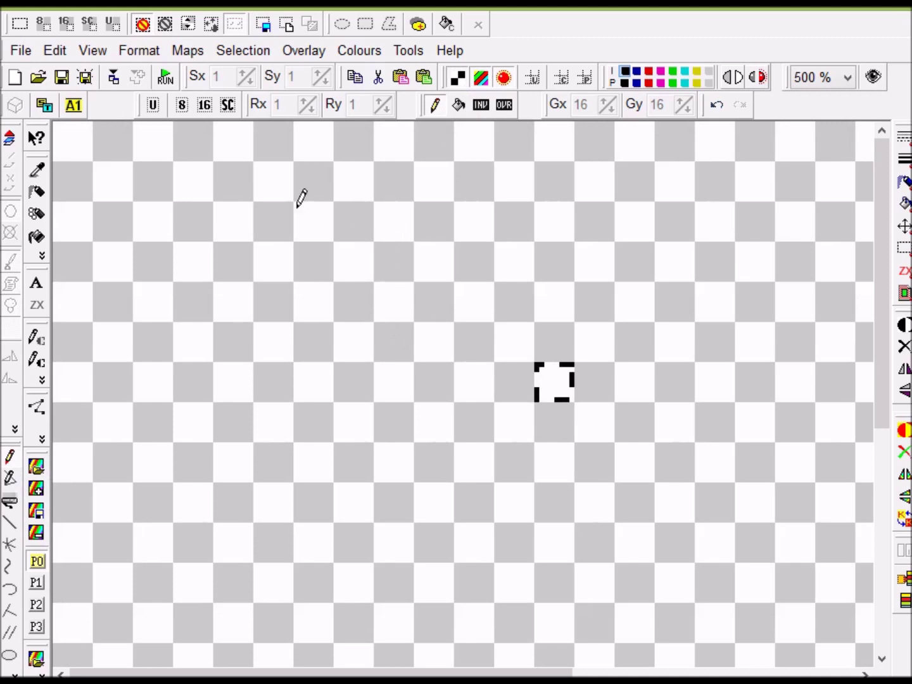
{"action": "scroll", "coordinate": [399, 240], "scroll_direction": "up", "scroll_amount": 2}
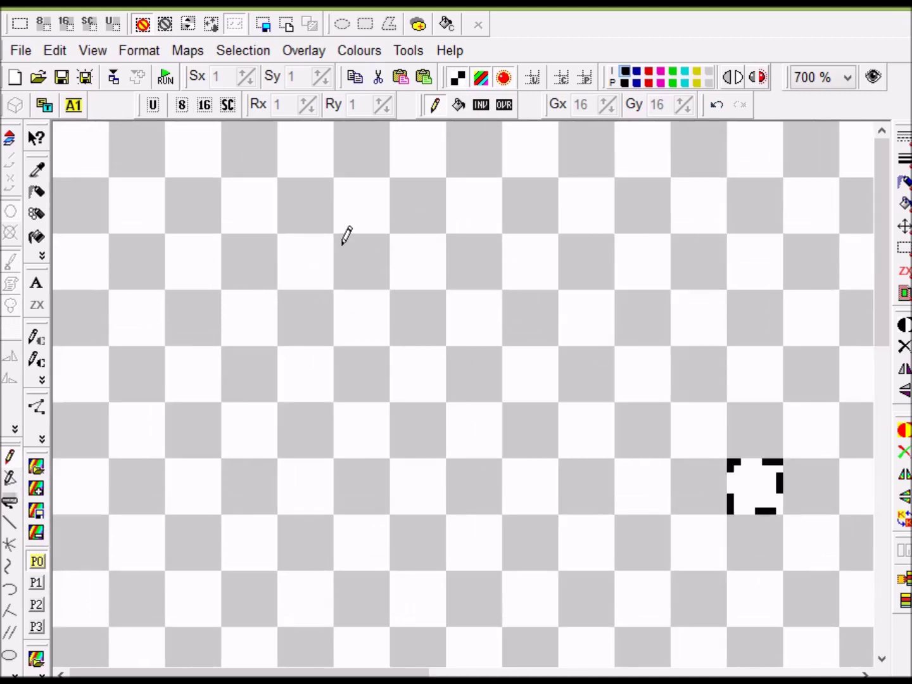
{"action": "mouse_move", "coordinate": [367, 256]}
{"action": "left_mouse_down"}
{"action": "mouse_move", "coordinate": [398, 251]}
{"action": "mouse_move", "coordinate": [395, 266]}
{"action": "mouse_move", "coordinate": [408, 266]}
{"action": "mouse_move", "coordinate": [411, 252]}
{"action": "mouse_move", "coordinate": [399, 250]}
{"action": "mouse_move", "coordinate": [390, 276]}
{"action": "mouse_move", "coordinate": [387, 266]}
{"action": "mouse_move", "coordinate": [386, 284]}
{"action": "mouse_move", "coordinate": [402, 287]}
{"action": "mouse_move", "coordinate": [373, 302]}
{"action": "mouse_move", "coordinate": [403, 310]}
{"action": "mouse_move", "coordinate": [414, 298]}
{"action": "mouse_move", "coordinate": [418, 321]}
{"action": "left_mouse_up"}
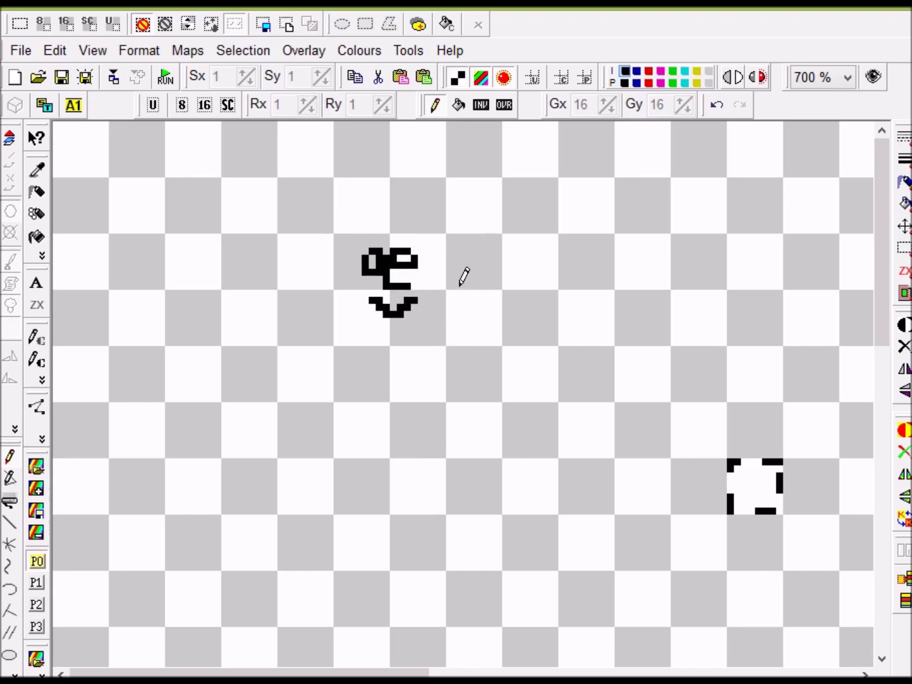
Select the area around the face with the free rectangular selection, and clear that selection
{"action": "left_click", "coordinate": [21, 24]}
{"action": "left_click_drag", "start_coordinate": [239, 185], "coordinate": [491, 389]}
{"action": "right_click", "coordinate": [491, 389]}
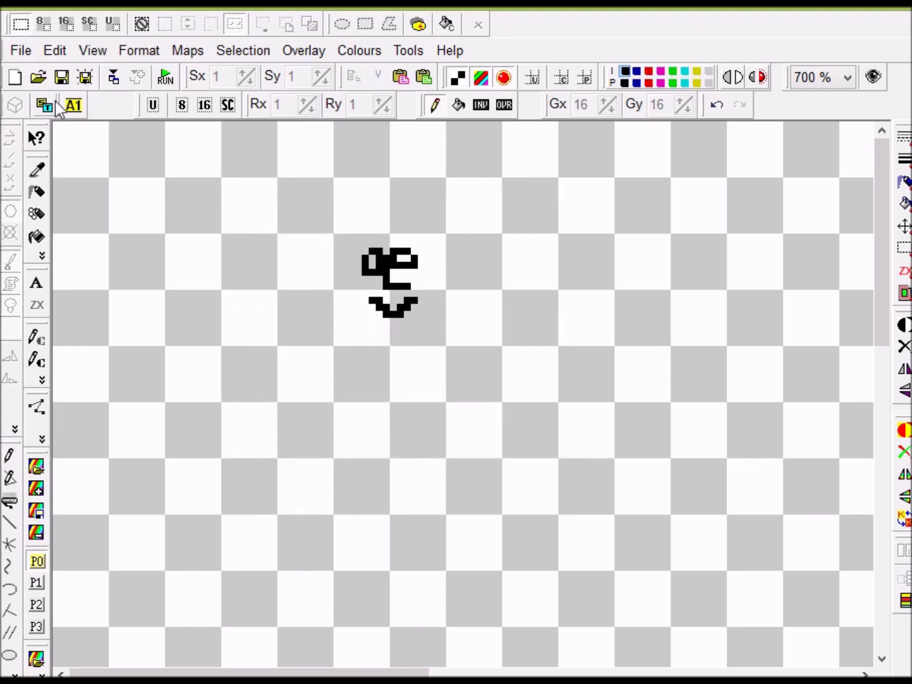
Select the face's two-by-two block of cells with the 8-pixel grid selection and place a copy directly to its right
{"action": "left_click", "coordinate": [50, 29]}
{"action": "left_click_drag", "start_coordinate": [352, 257], "coordinate": [420, 305]}
{"action": "left_click_drag", "start_coordinate": [551, 225], "coordinate": [410, 307]}
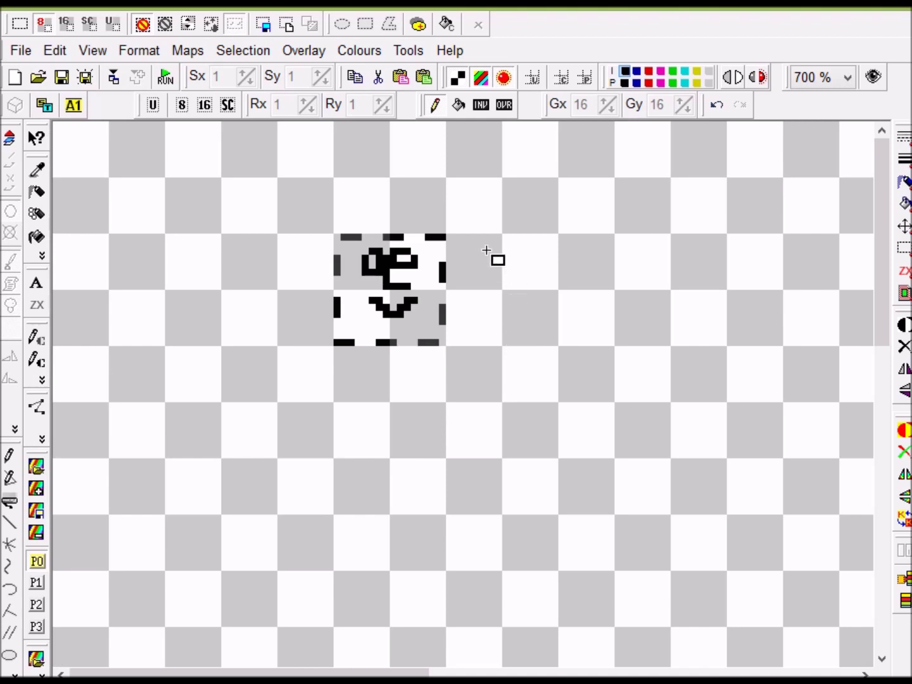
{"action": "left_click", "coordinate": [53, 52]}
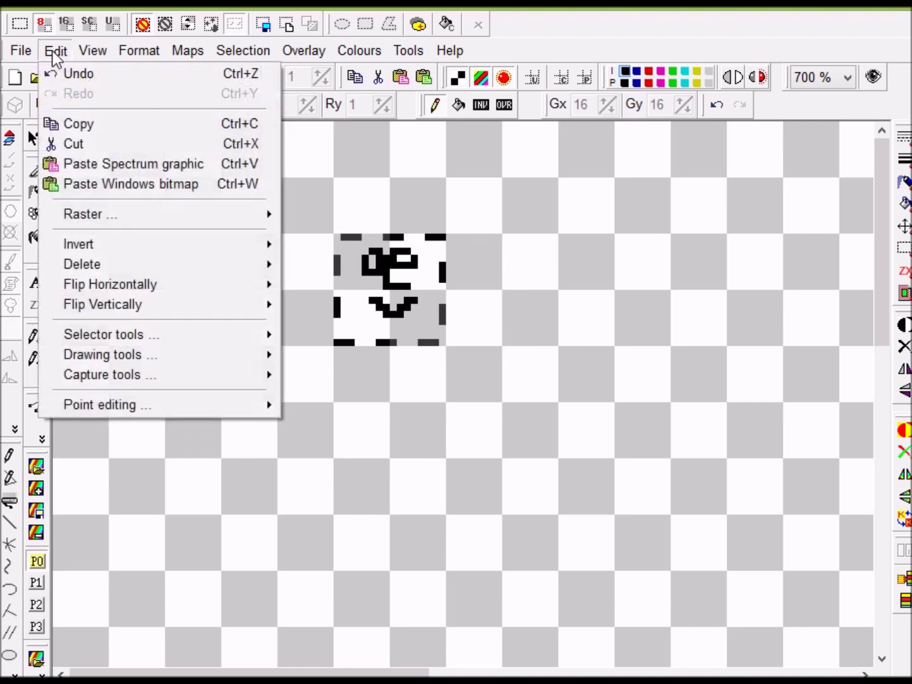
{"action": "left_click", "coordinate": [55, 52]}
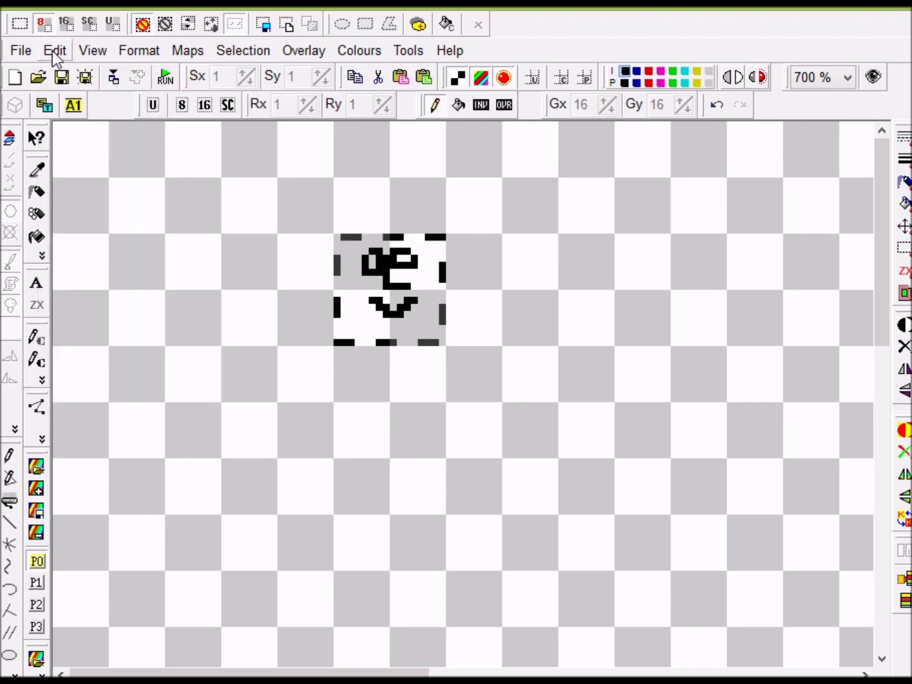
{"action": "left_click_drag", "start_coordinate": [390, 289], "coordinate": [501, 288]}
{"action": "left_click", "coordinate": [448, 467]}
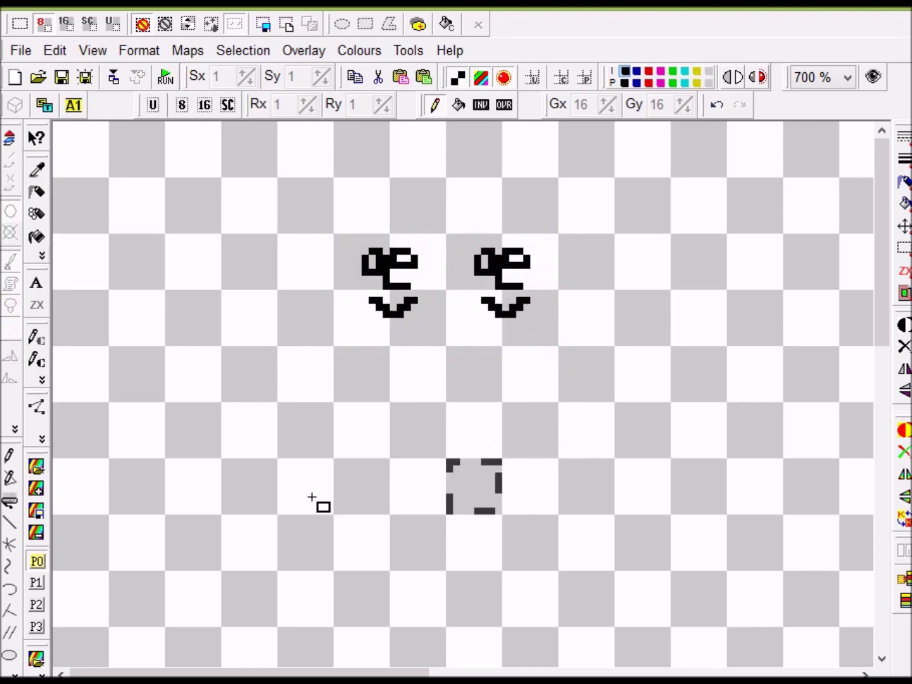
Reselect the original face's block and place a copy directly below it, then deselect
{"action": "left_click", "coordinate": [394, 278]}
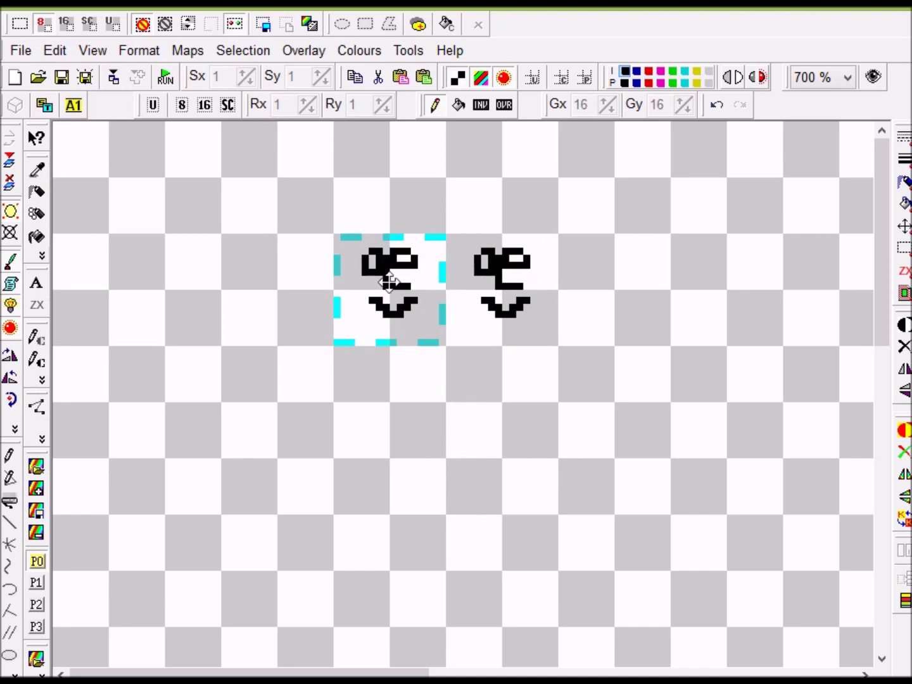
{"action": "left_click_drag", "start_coordinate": [394, 278], "coordinate": [393, 391]}
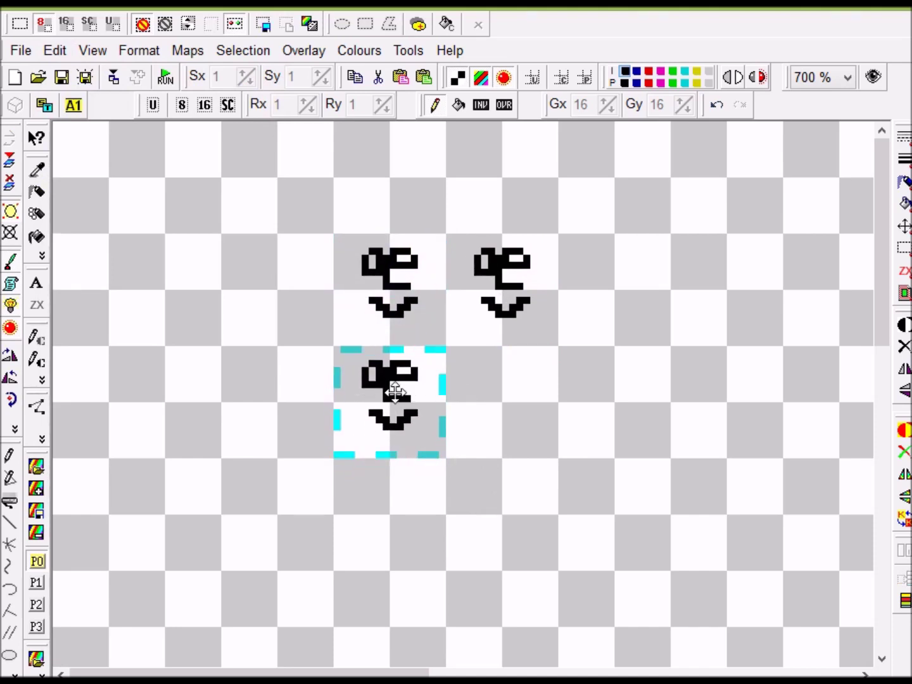
{"action": "left_click", "coordinate": [516, 396]}
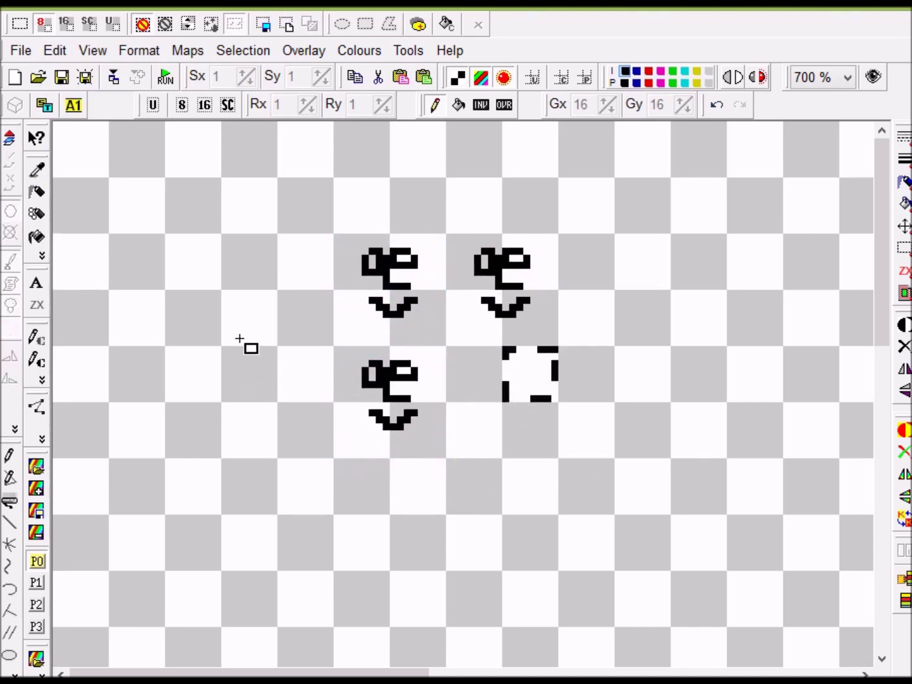
Cut and paste the original face's block, placing one copy to its left and another to the lower right of the other faces
{"action": "left_click_drag", "start_coordinate": [379, 268], "coordinate": [409, 309]}
{"action": "key", "text": "ctrl+x"}
{"action": "key", "text": "ctrl+v"}
{"action": "left_click_drag", "start_coordinate": [394, 294], "coordinate": [226, 294]}
{"action": "key", "text": "ctrl+v"}
{"action": "left_click_drag", "start_coordinate": [401, 300], "coordinate": [657, 456]}
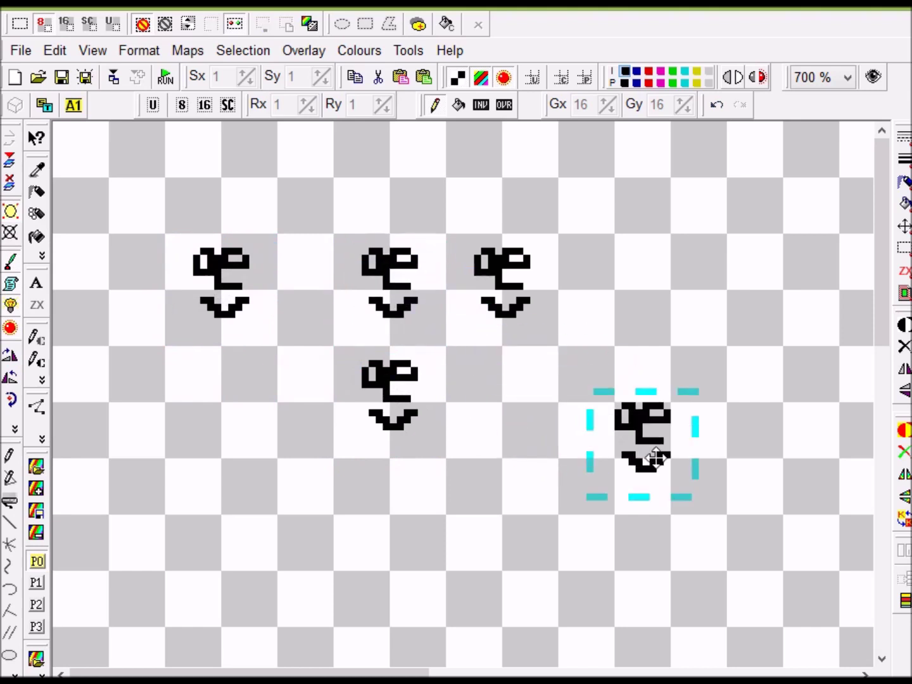
Undo the moves and copies until only the original face is left on the canvas
{"action": "key", "text": "ctrl+z"}
{"action": "key", "text": "ctrl+z"}
{"action": "key", "text": "ctrl+z"}
{"action": "key", "text": "ctrl+z"}
{"action": "key", "text": "ctrl+z"}
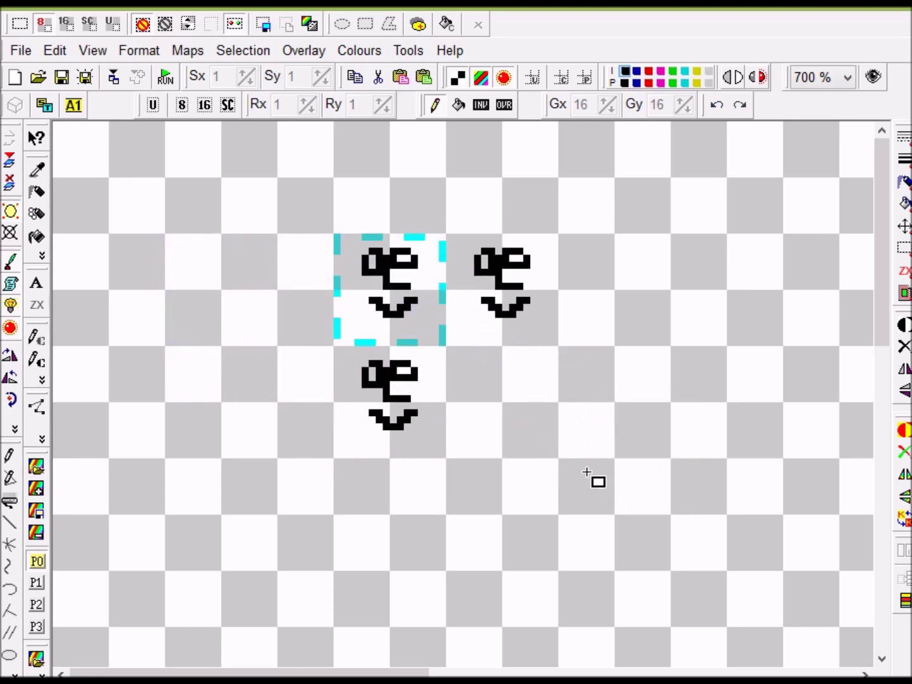
{"action": "key", "text": "ctrl+z"}
{"action": "key", "text": "ctrl+z"}
{"action": "key", "text": "ctrl+z"}
{"action": "key", "text": "ctrl+z"}
{"action": "key", "text": "ctrl+z"}
{"action": "key", "text": "ctrl+z"}
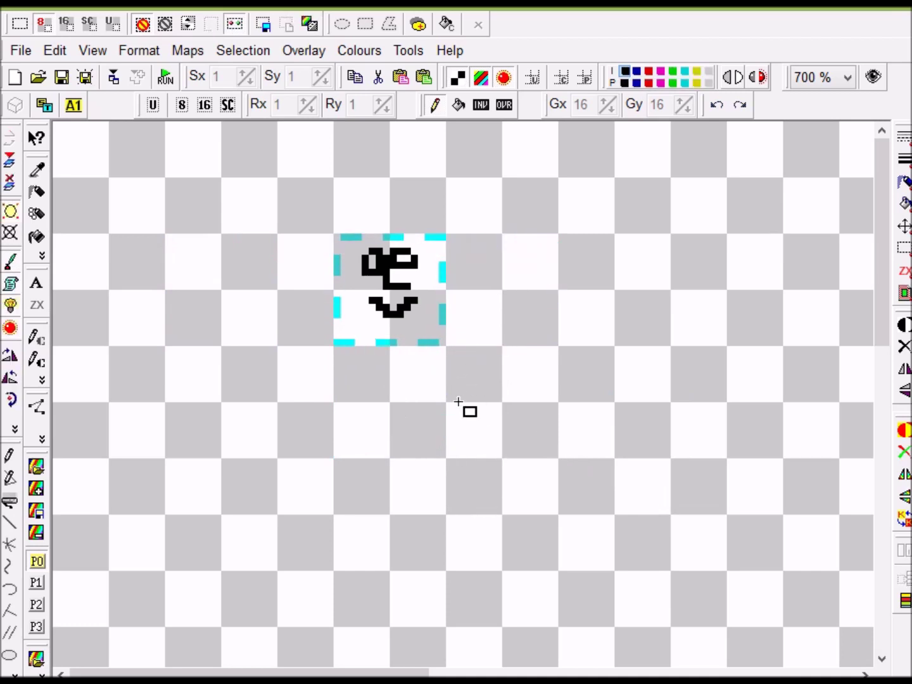
Select the area around the face with the free rectangular selection, delete its contents and clear the selection
{"action": "left_click", "coordinate": [562, 318]}
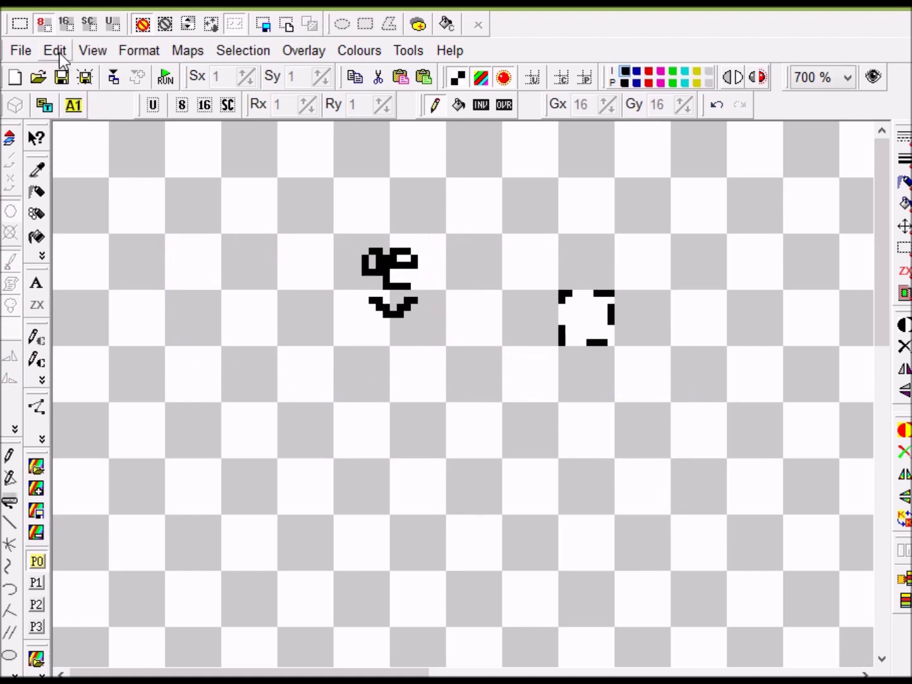
{"action": "left_click_drag", "start_coordinate": [342, 191], "coordinate": [493, 365]}
{"action": "key", "text": "Delete"}
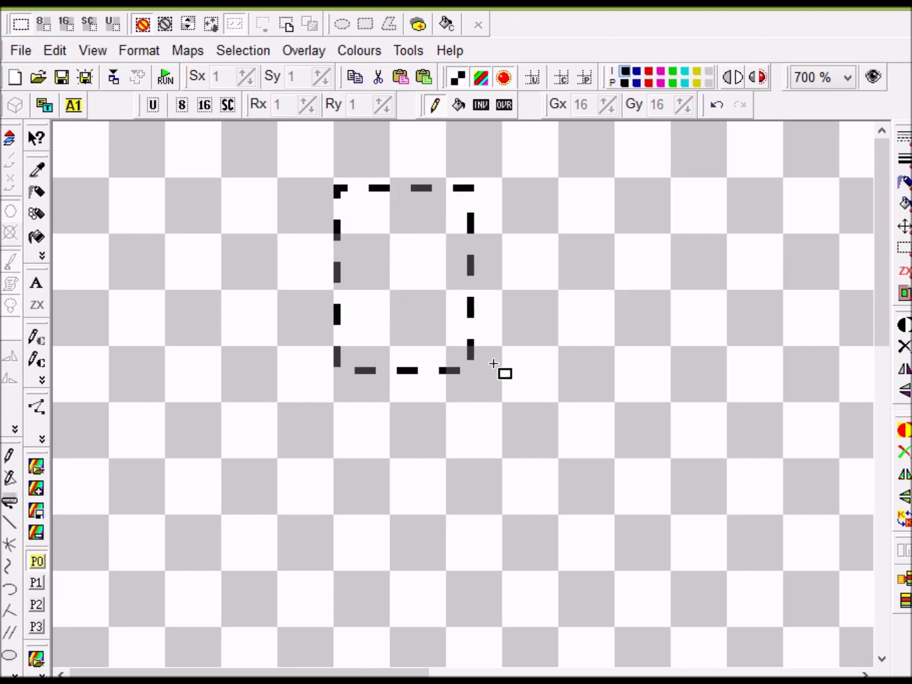
{"action": "left_click", "coordinate": [572, 308]}
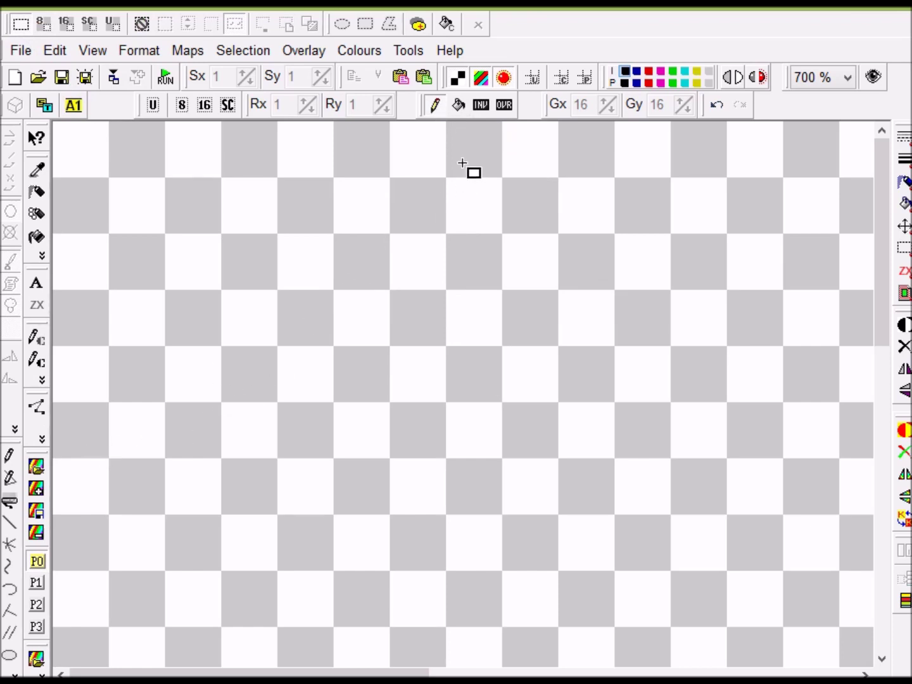
Try pencil strokes on the empty canvas with pixel drawing on and off, undoing the first stroke
{"action": "left_click", "coordinate": [435, 108]}
{"action": "left_click", "coordinate": [10, 458]}
{"action": "mouse_move", "coordinate": [358, 261]}
{"action": "left_mouse_down"}
{"action": "mouse_move", "coordinate": [373, 370]}
{"action": "mouse_move", "coordinate": [491, 290]}
{"action": "mouse_move", "coordinate": [364, 289]}
{"action": "left_mouse_up"}
{"action": "key", "text": "ctrl+z"}
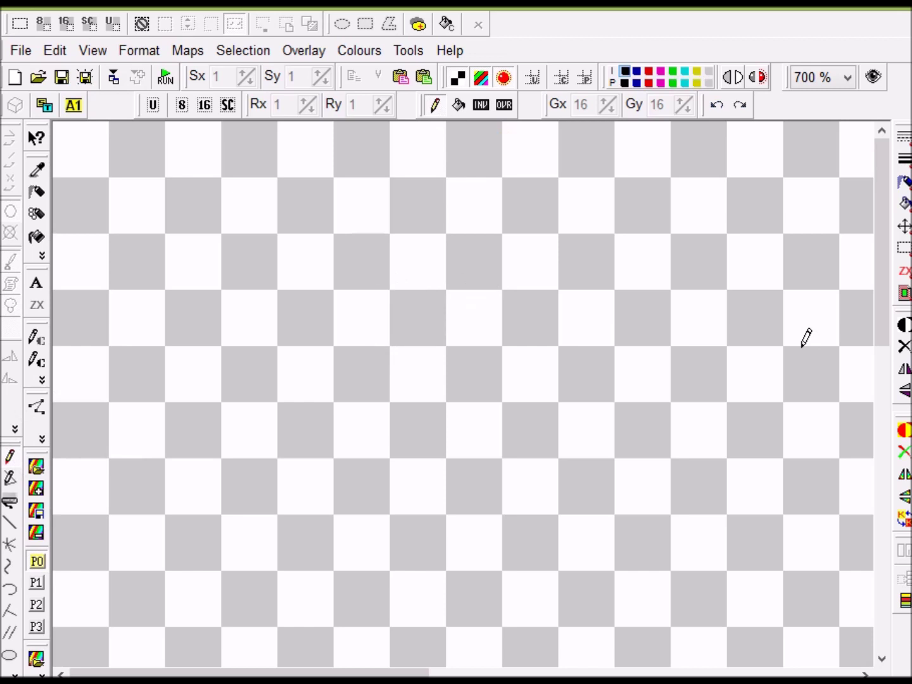
{"action": "left_click", "coordinate": [443, 107]}
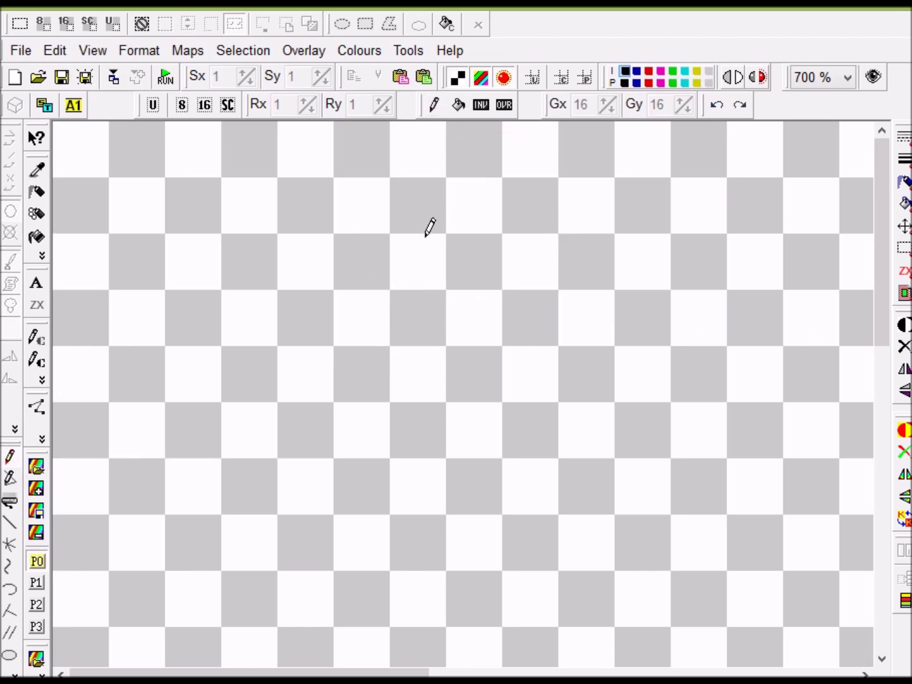
{"action": "left_click_drag", "start_coordinate": [488, 311], "coordinate": [373, 280]}
Hide the checkerboard grid and, with pixel drawing switched on, draw a black diagonal pencil line in the canvas's upper left
{"action": "left_click", "coordinate": [458, 78]}
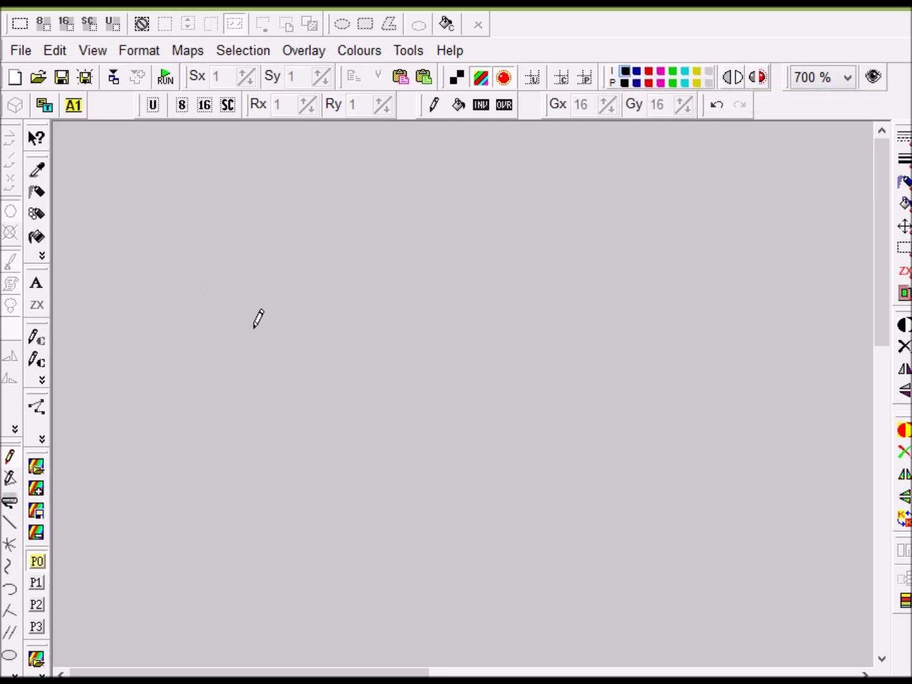
{"action": "left_click", "coordinate": [434, 105]}
{"action": "left_click_drag", "start_coordinate": [204, 251], "coordinate": [332, 350]}
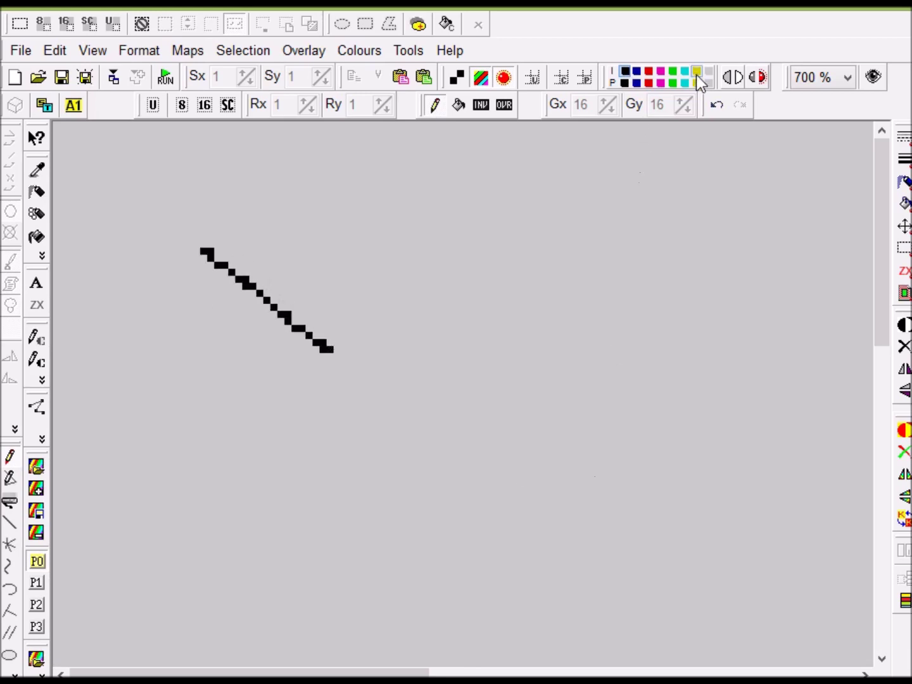
Set the ink to red and draw one diagonal line beside the black line and another crossing it
{"action": "left_click", "coordinate": [649, 71]}
{"action": "left_click_drag", "start_coordinate": [442, 204], "coordinate": [562, 292]}
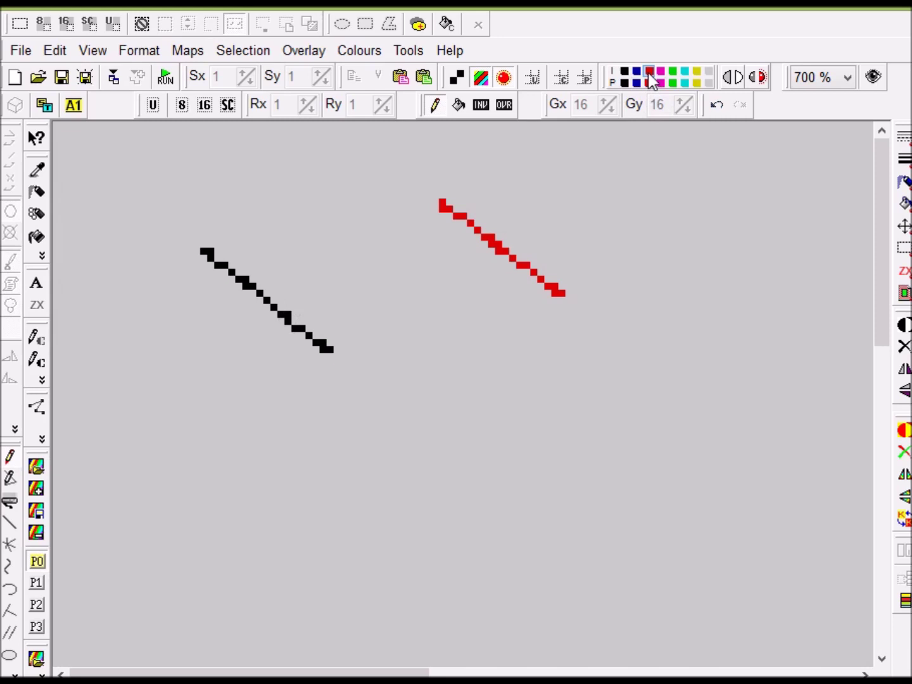
{"action": "left_click_drag", "start_coordinate": [361, 223], "coordinate": [178, 348]}
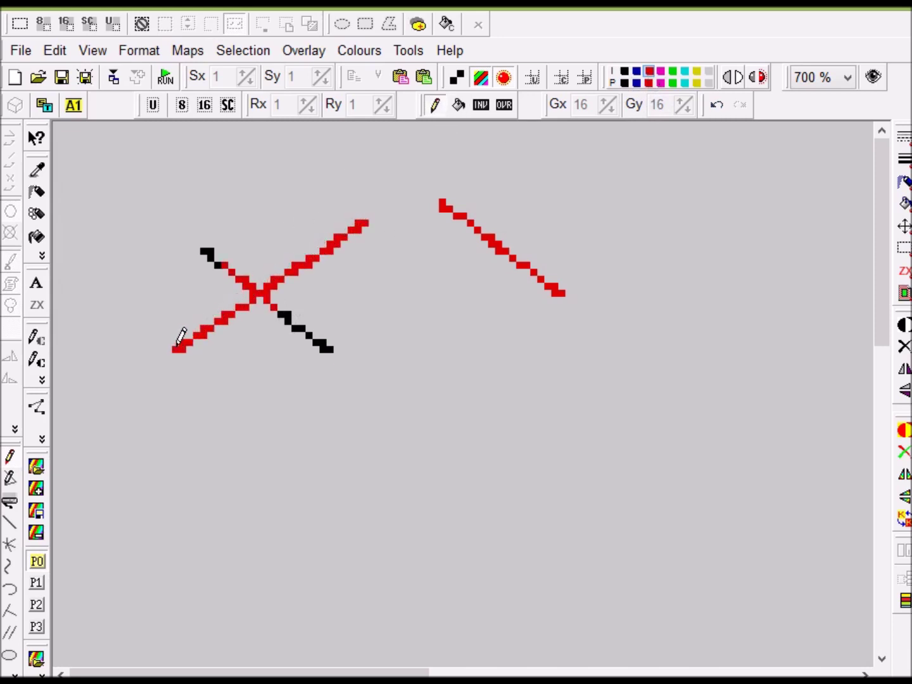
Compare the crossing lines with the character cells using the checkerboard grid, and hide the grid again
{"action": "left_click", "coordinate": [458, 78]}
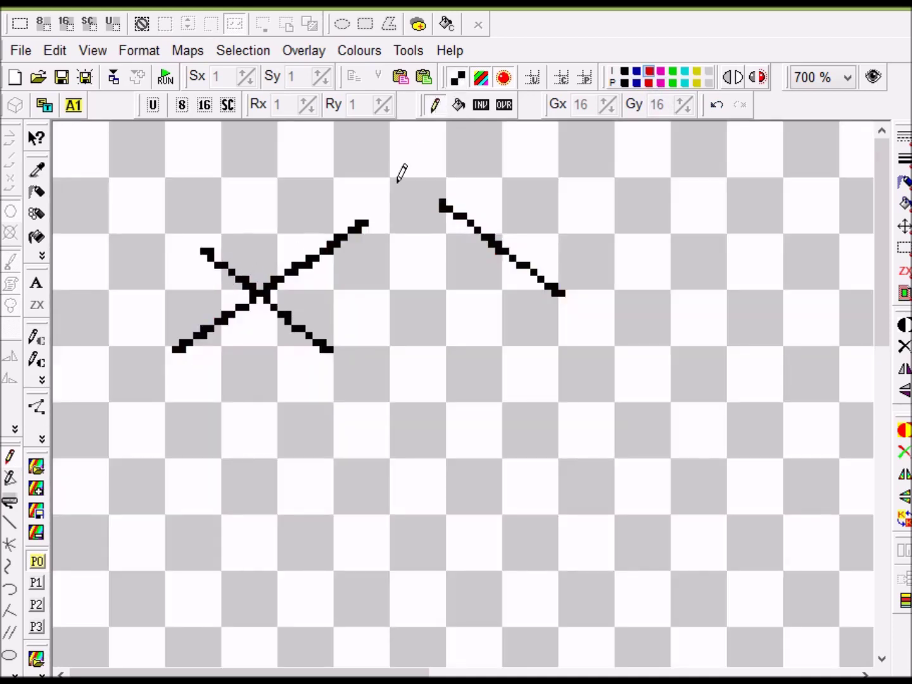
{"action": "left_click", "coordinate": [459, 77]}
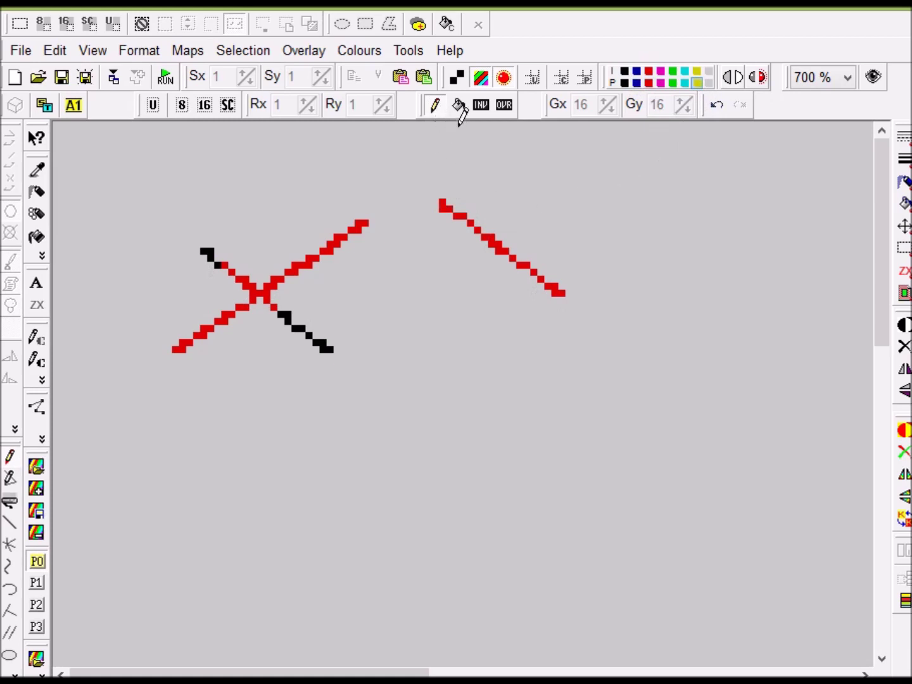
Switch off pixel drawing and colour the character cell near the upper end of the separate red line with yellow paper
{"action": "left_click", "coordinate": [435, 108]}
{"action": "left_click", "coordinate": [484, 208]}
{"action": "left_click", "coordinate": [484, 208]}
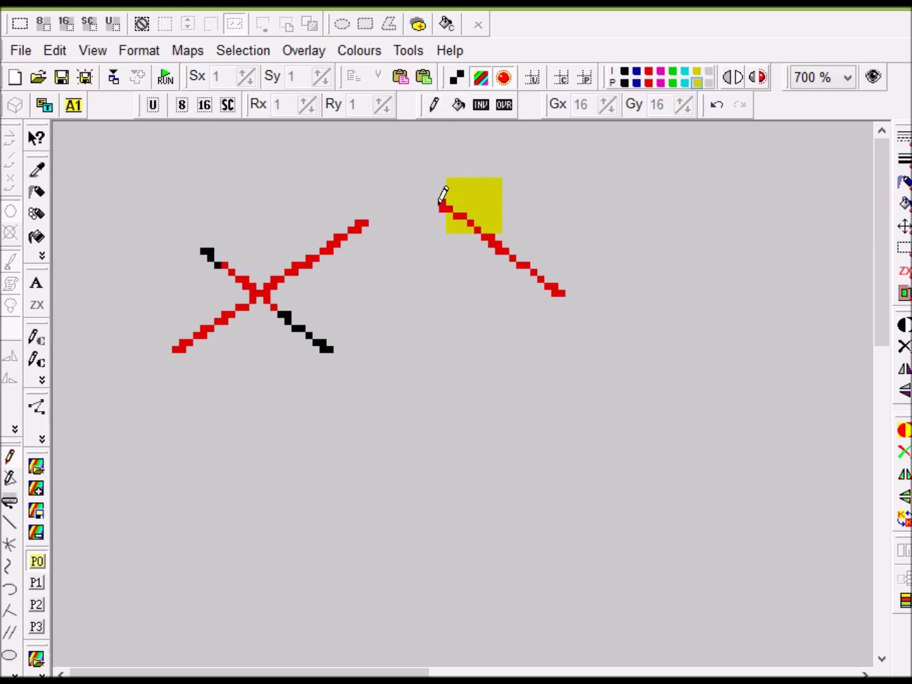
Extend the yellow paper over the cells around the separate red line, and recolour the line's lower part with magenta ink
{"action": "mouse_move", "coordinate": [480, 203]}
{"action": "left_mouse_down"}
{"action": "mouse_move", "coordinate": [582, 296]}
{"action": "mouse_move", "coordinate": [464, 194]}
{"action": "mouse_move", "coordinate": [573, 218]}
{"action": "mouse_move", "coordinate": [445, 183]}
{"action": "mouse_move", "coordinate": [444, 267]}
{"action": "mouse_move", "coordinate": [504, 309]}
{"action": "left_mouse_up"}
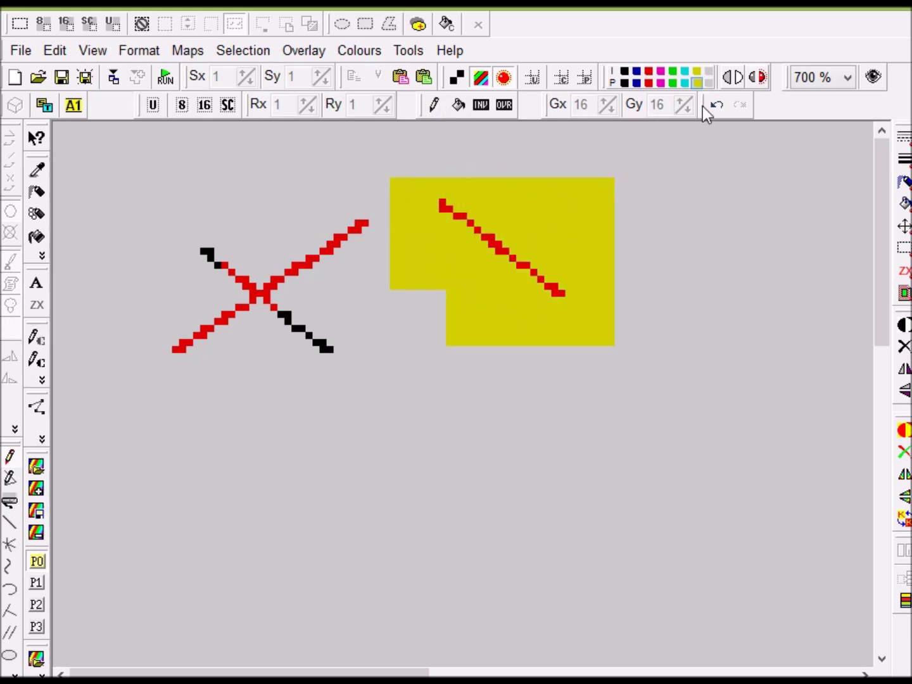
{"action": "left_click", "coordinate": [661, 71]}
{"action": "mouse_move", "coordinate": [507, 252]}
{"action": "left_mouse_down"}
{"action": "mouse_move", "coordinate": [573, 291]}
{"action": "mouse_move", "coordinate": [535, 275]}
{"action": "left_mouse_up"}
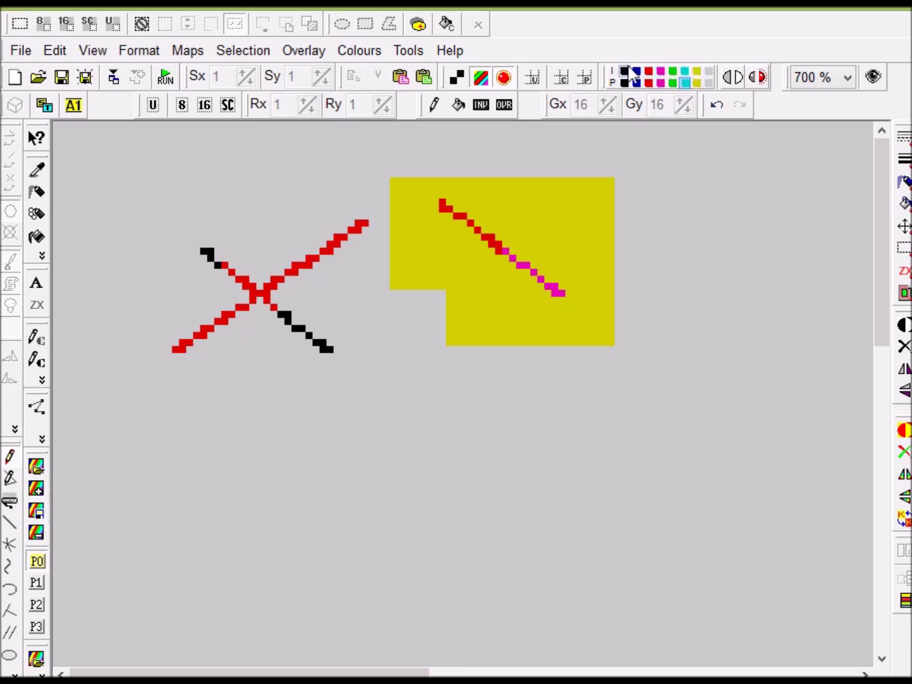
Cover the yellow cells and their surroundings with cyan paper, and recolour the line's lower part with green ink
{"action": "mouse_move", "coordinate": [462, 197]}
{"action": "left_mouse_down"}
{"action": "mouse_move", "coordinate": [446, 220]}
{"action": "mouse_move", "coordinate": [601, 204]}
{"action": "mouse_move", "coordinate": [430, 288]}
{"action": "mouse_move", "coordinate": [659, 236]}
{"action": "mouse_move", "coordinate": [465, 292]}
{"action": "mouse_move", "coordinate": [486, 332]}
{"action": "left_mouse_up"}
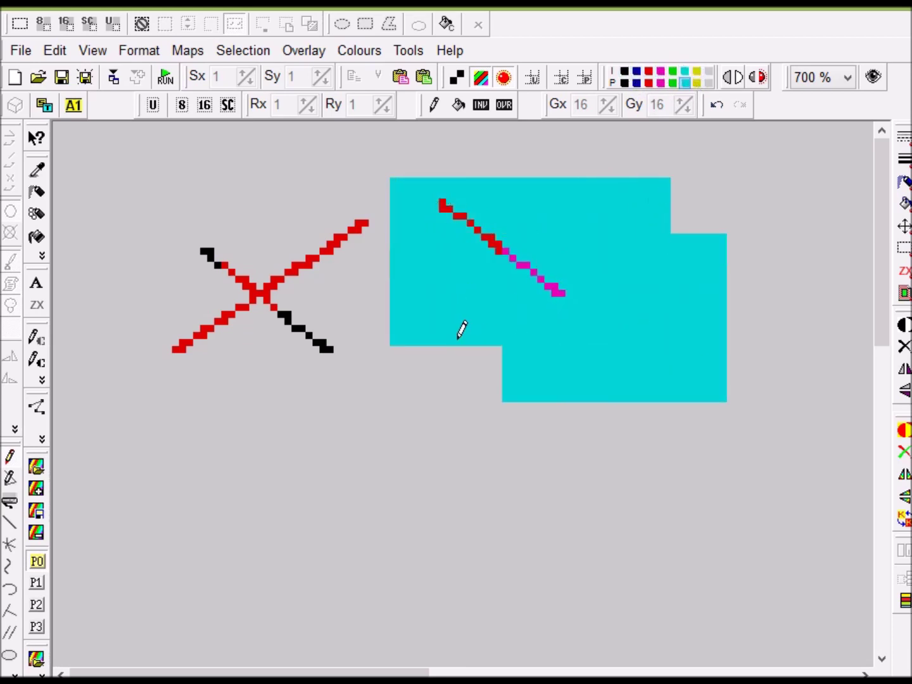
{"action": "mouse_move", "coordinate": [418, 321]}
{"action": "left_mouse_down"}
{"action": "mouse_move", "coordinate": [438, 411]}
{"action": "mouse_move", "coordinate": [472, 379]}
{"action": "mouse_move", "coordinate": [637, 343]}
{"action": "left_mouse_up"}
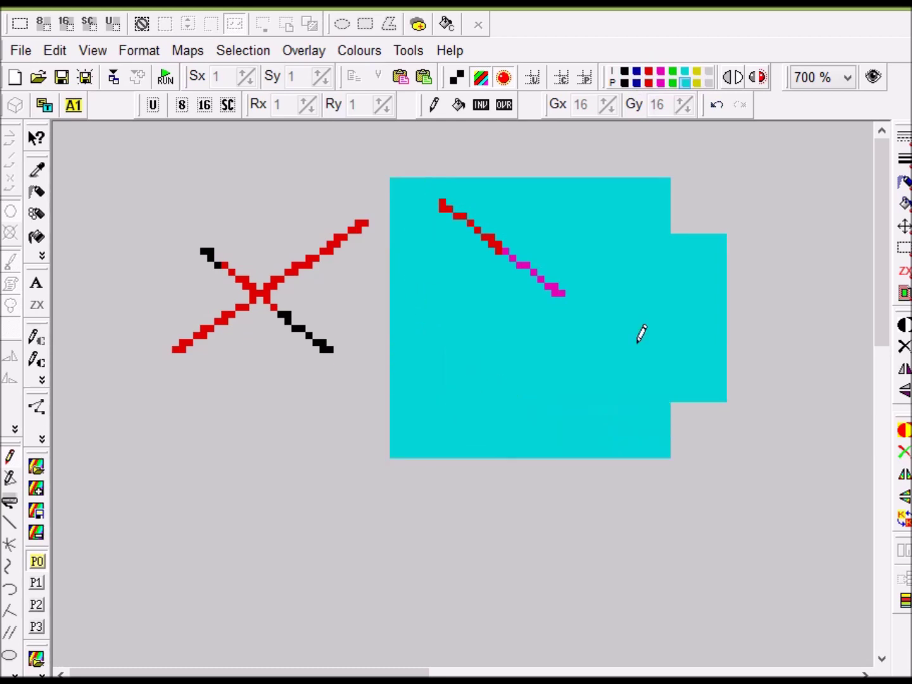
{"action": "left_click", "coordinate": [673, 72]}
{"action": "left_click", "coordinate": [561, 292]}
{"action": "left_click_drag", "start_coordinate": [539, 234], "coordinate": [481, 236]}
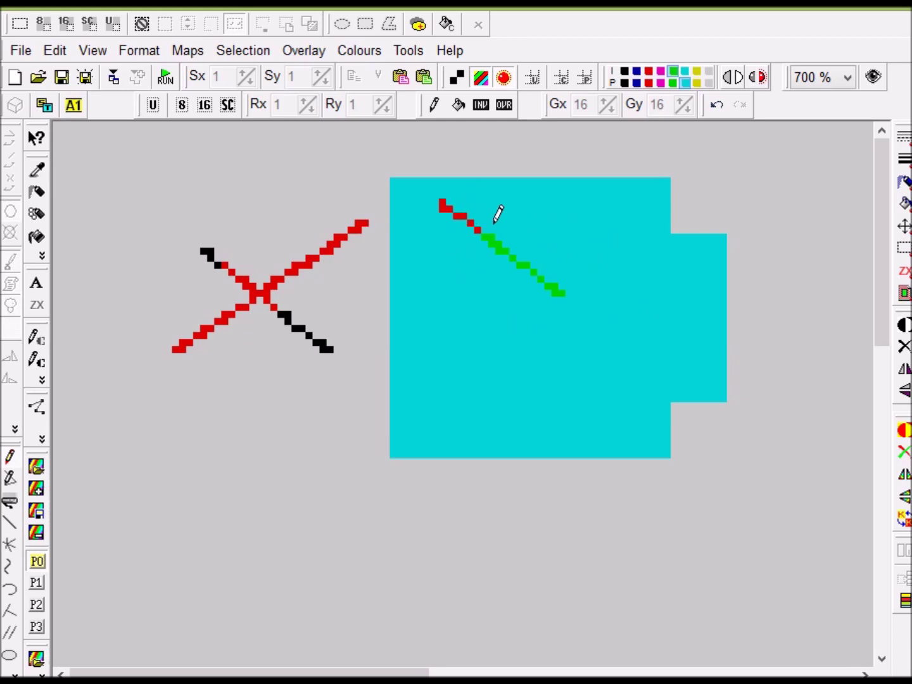
Switch on pixel drawing and draw a green curve on the cyan area, plus a green line with cyan paper running down below it
{"action": "left_click", "coordinate": [435, 106]}
{"action": "mouse_move", "coordinate": [464, 370]}
{"action": "left_mouse_down"}
{"action": "mouse_move", "coordinate": [534, 418]}
{"action": "mouse_move", "coordinate": [589, 398]}
{"action": "mouse_move", "coordinate": [561, 348]}
{"action": "left_mouse_up"}
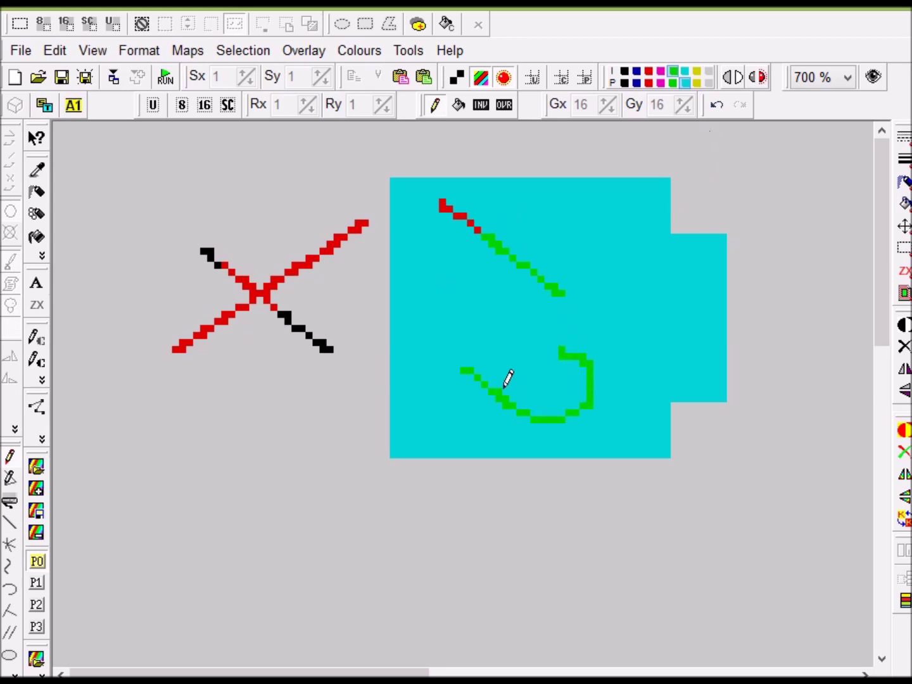
{"action": "left_click", "coordinate": [685, 83]}
{"action": "left_click_drag", "start_coordinate": [534, 394], "coordinate": [581, 543]}
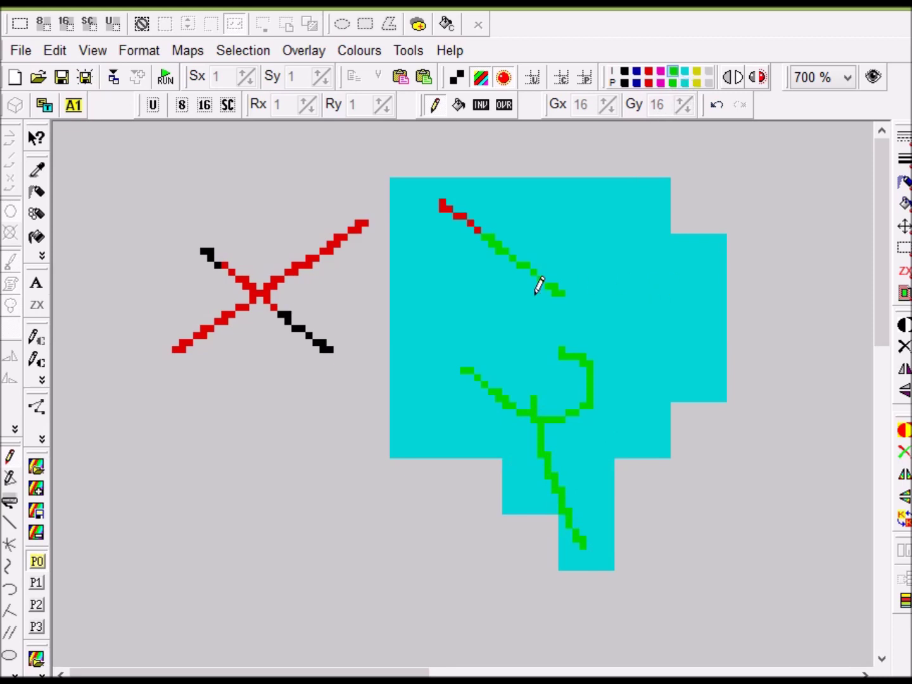
Draw a green diagonal line with no paper colour set, and a long freehand stroke across the drawing with neither ink nor paper set
{"action": "mouse_move", "coordinate": [499, 371]}
{"action": "left_mouse_down"}
{"action": "mouse_move", "coordinate": [427, 477]}
{"action": "mouse_move", "coordinate": [346, 551]}
{"action": "left_mouse_up"}
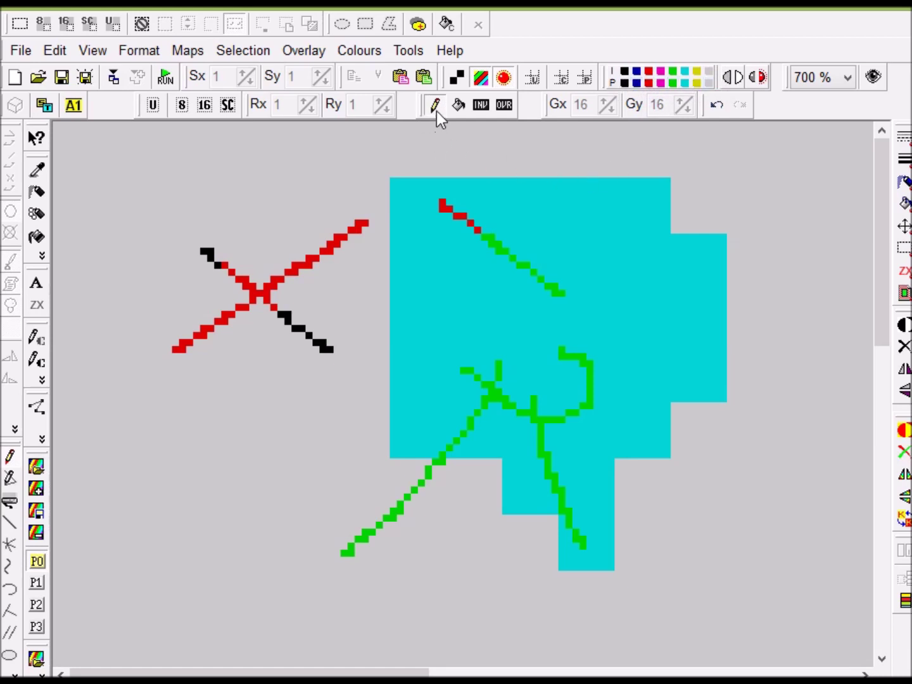
{"action": "mouse_move", "coordinate": [462, 180]}
{"action": "left_mouse_down"}
{"action": "mouse_move", "coordinate": [456, 237]}
{"action": "mouse_move", "coordinate": [467, 261]}
{"action": "mouse_move", "coordinate": [573, 260]}
{"action": "mouse_move", "coordinate": [586, 279]}
{"action": "mouse_move", "coordinate": [554, 322]}
{"action": "mouse_move", "coordinate": [465, 396]}
{"action": "mouse_move", "coordinate": [472, 454]}
{"action": "mouse_move", "coordinate": [384, 461]}
{"action": "mouse_move", "coordinate": [309, 434]}
{"action": "mouse_move", "coordinate": [296, 377]}
{"action": "mouse_move", "coordinate": [312, 339]}
{"action": "mouse_move", "coordinate": [355, 292]}
{"action": "left_mouse_up"}
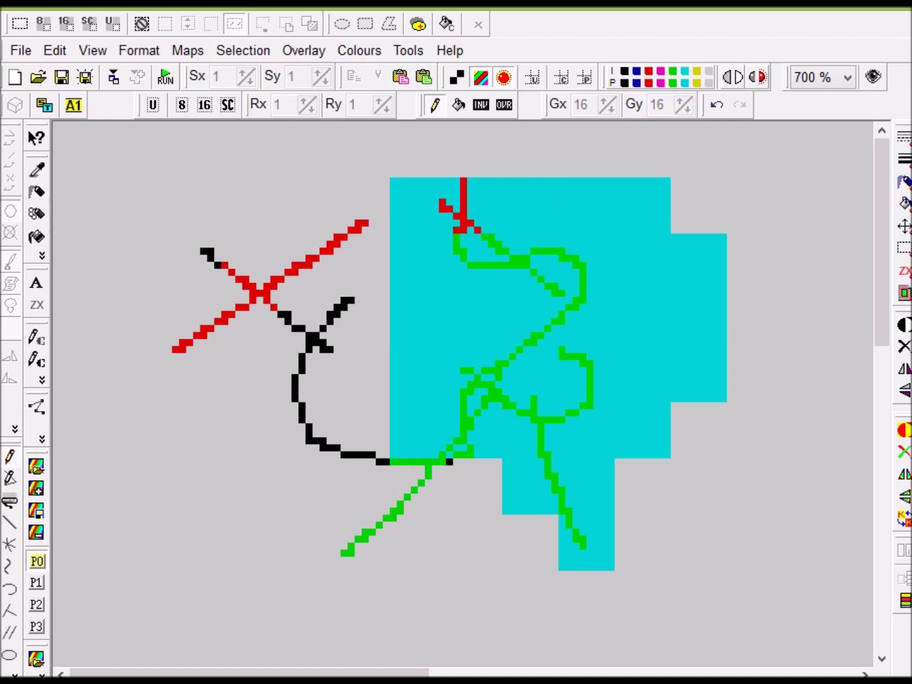
{"action": "key", "text": "ctrl+z"}
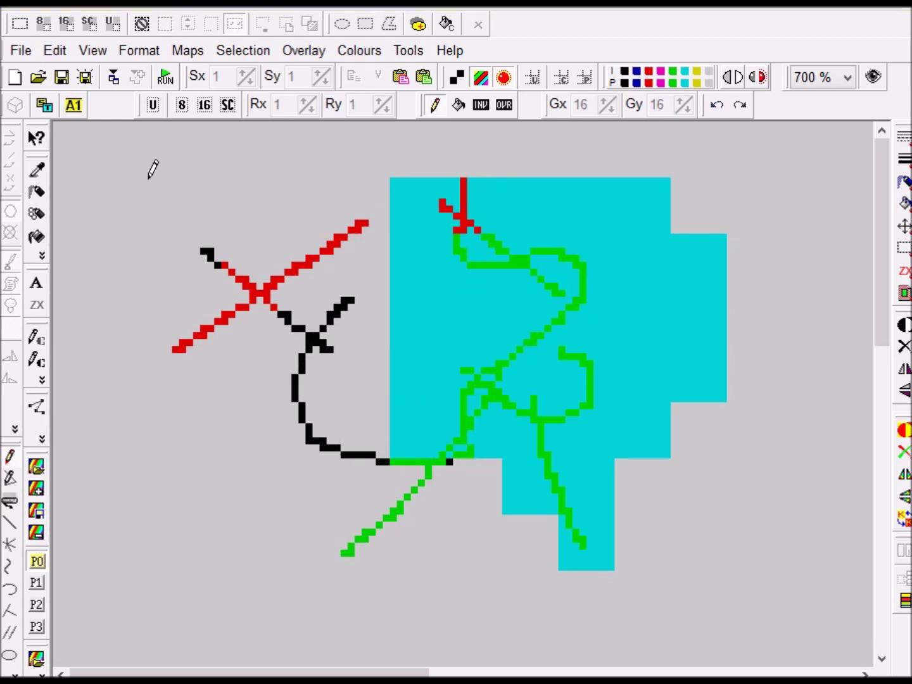
Select the area containing all the drawn lines on the 8-pixel grid and delete its contents
{"action": "left_click", "coordinate": [29, 26]}
{"action": "mouse_move", "coordinate": [112, 126]}
{"action": "left_mouse_down"}
{"action": "mouse_move", "coordinate": [580, 462]}
{"action": "mouse_move", "coordinate": [702, 558]}
{"action": "mouse_move", "coordinate": [721, 584]}
{"action": "left_mouse_up"}
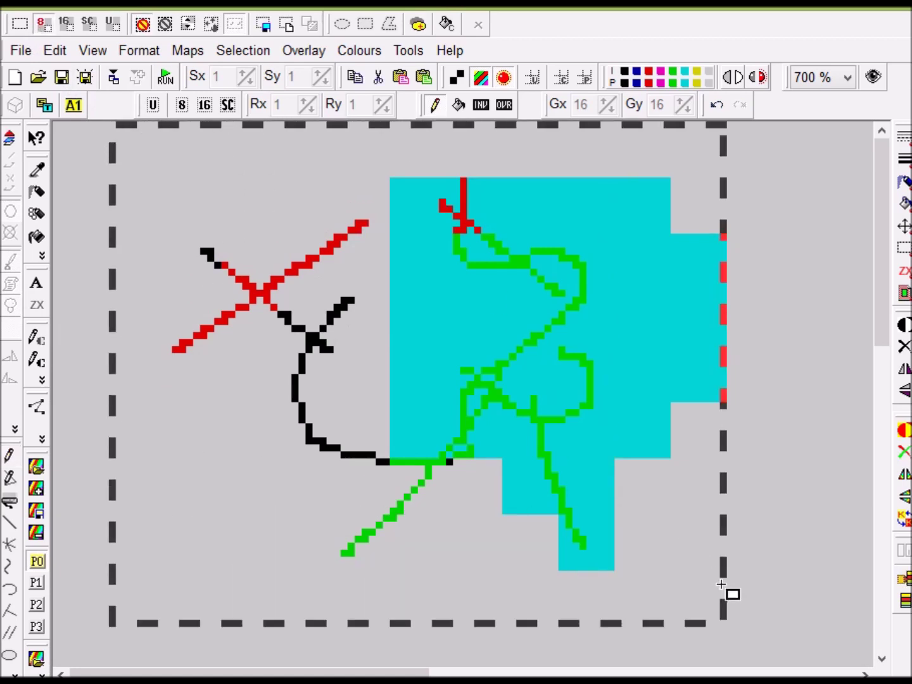
{"action": "key", "text": "Delete"}
Select the whole canvas and apply white ink and black paper to it
{"action": "left_click_drag", "start_coordinate": [724, 228], "coordinate": [782, 180]}
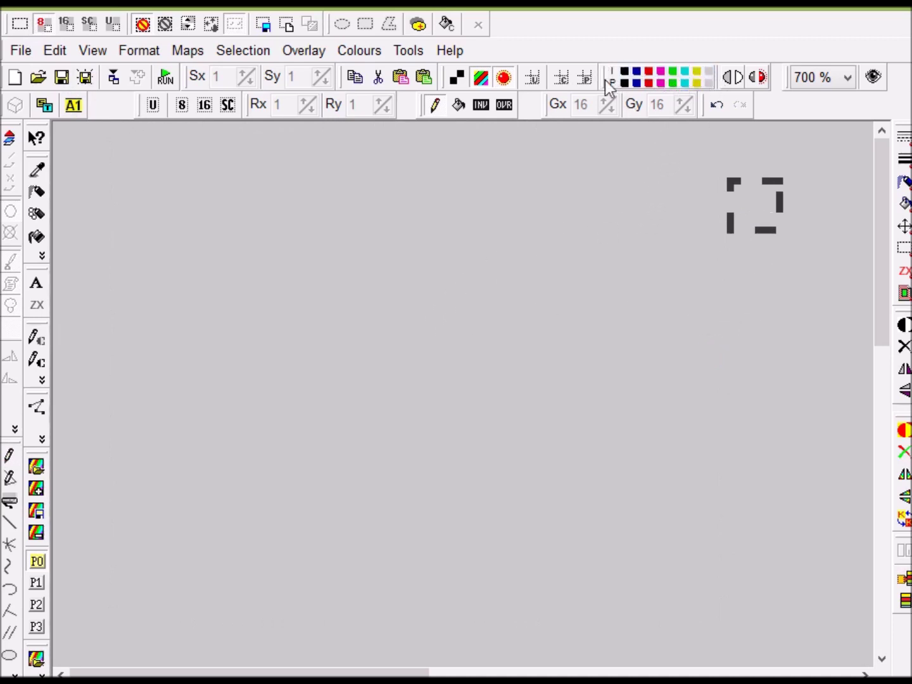
{"action": "key", "text": "ctrl+v"}
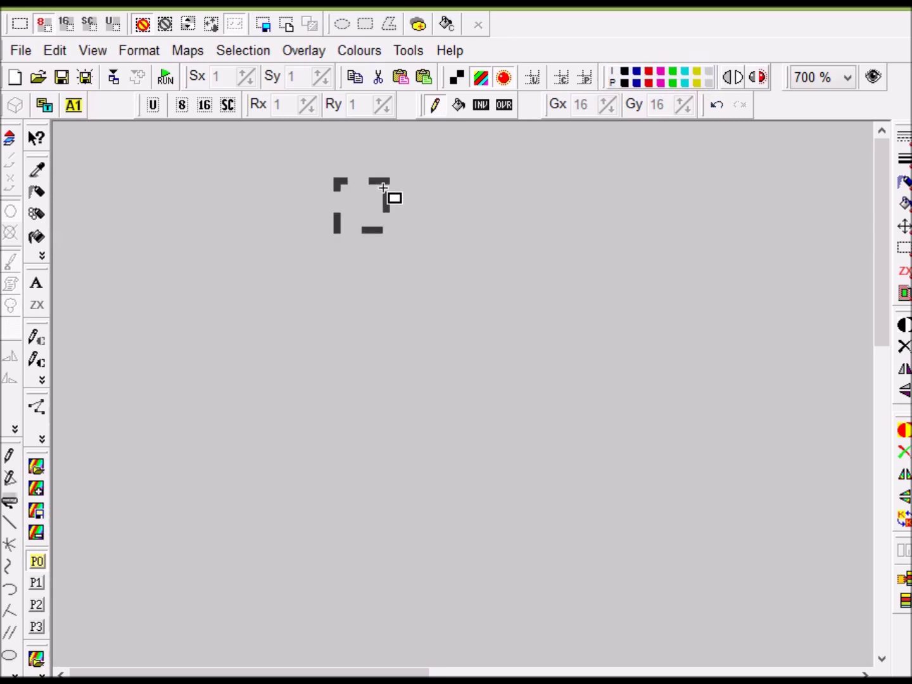
{"action": "left_click", "coordinate": [384, 188]}
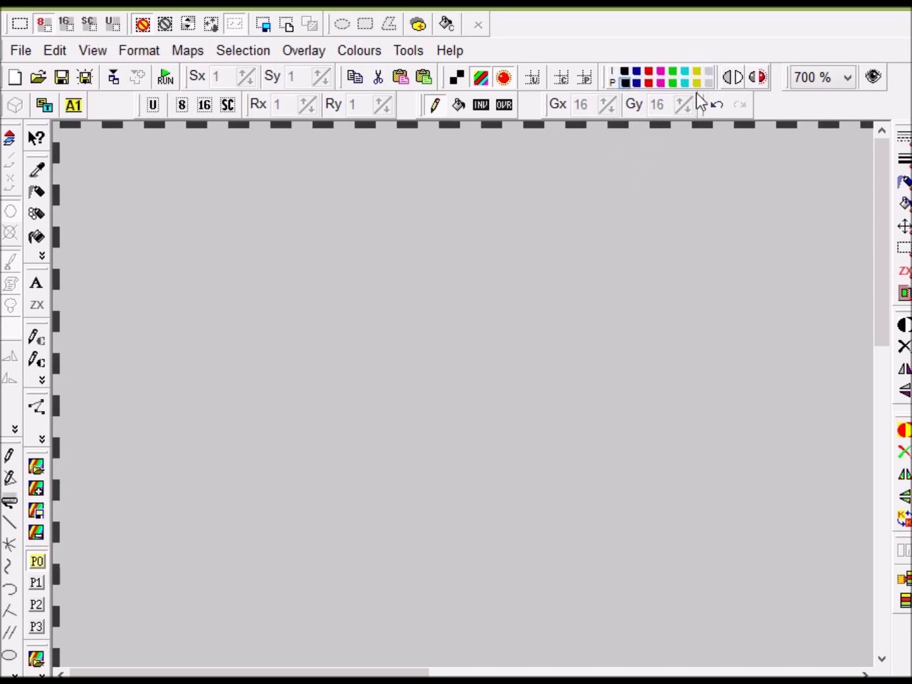
{"action": "left_click", "coordinate": [708, 72]}
{"action": "left_click", "coordinate": [460, 226]}
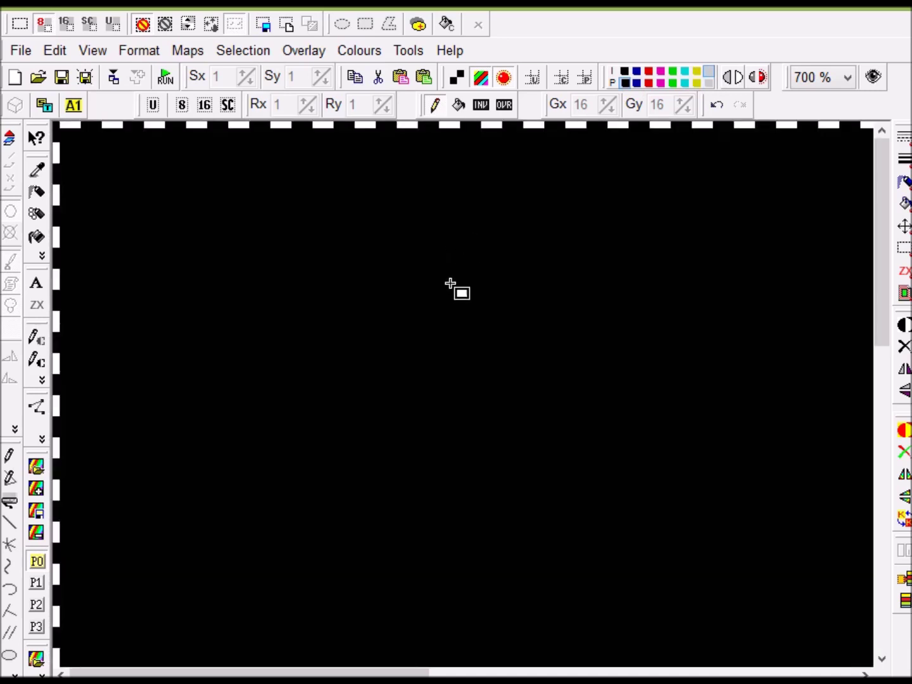
Select single character cells at different places on the black canvas
{"action": "left_click", "coordinate": [436, 350]}
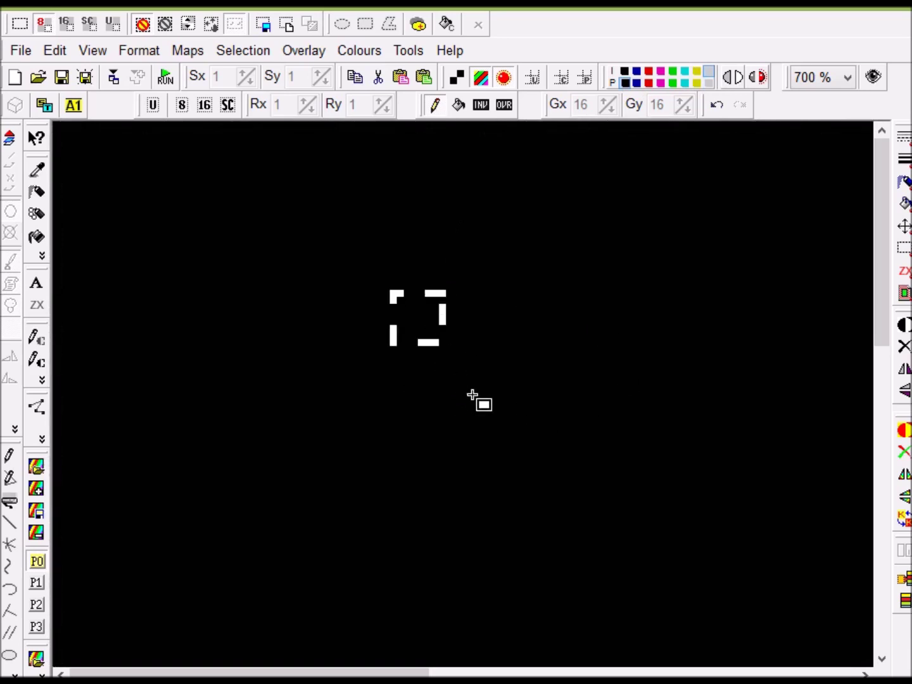
{"action": "left_click", "coordinate": [523, 429]}
{"action": "left_click", "coordinate": [180, 205]}
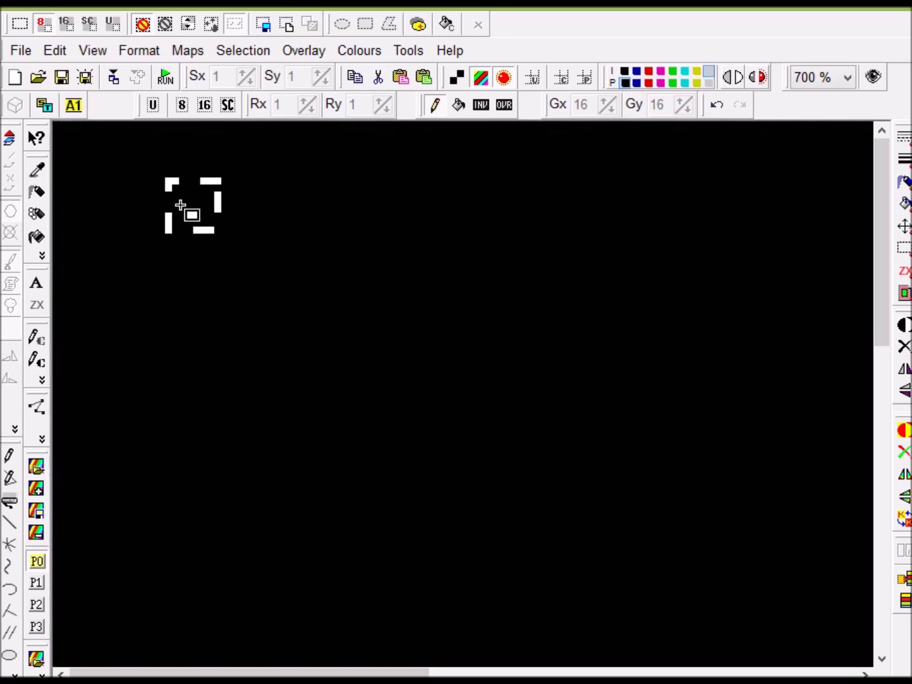
Try the bright attribute on the fully selected canvas, and release the brightness setting
{"action": "left_click", "coordinate": [741, 78]}
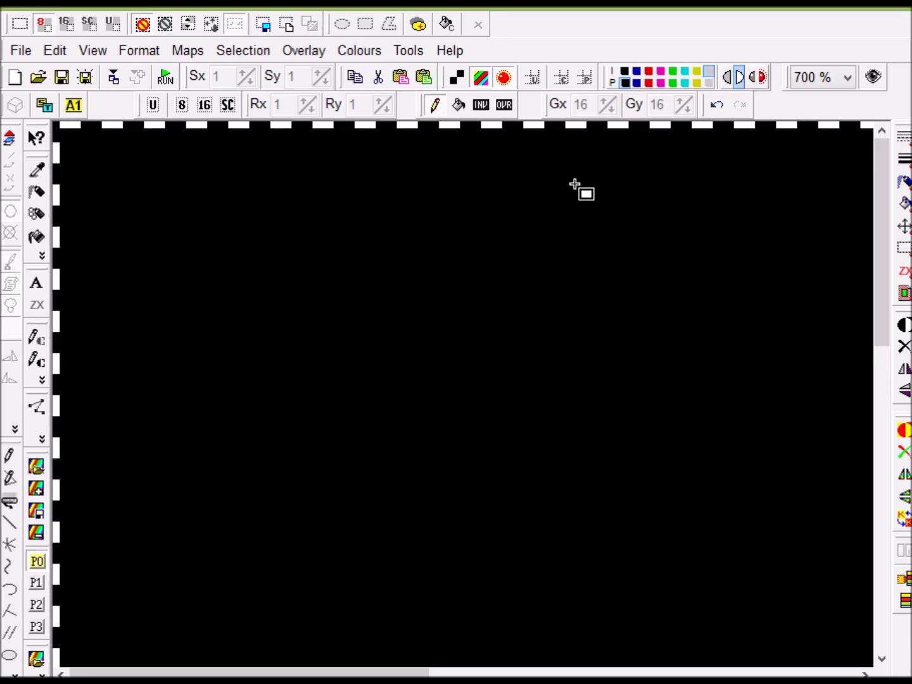
{"action": "left_click", "coordinate": [726, 79]}
{"action": "left_click", "coordinate": [727, 76]}
Set the ink to yellow with bright on, and scribble a pencil shape near the middle of the black canvas
{"action": "left_click", "coordinate": [697, 73]}
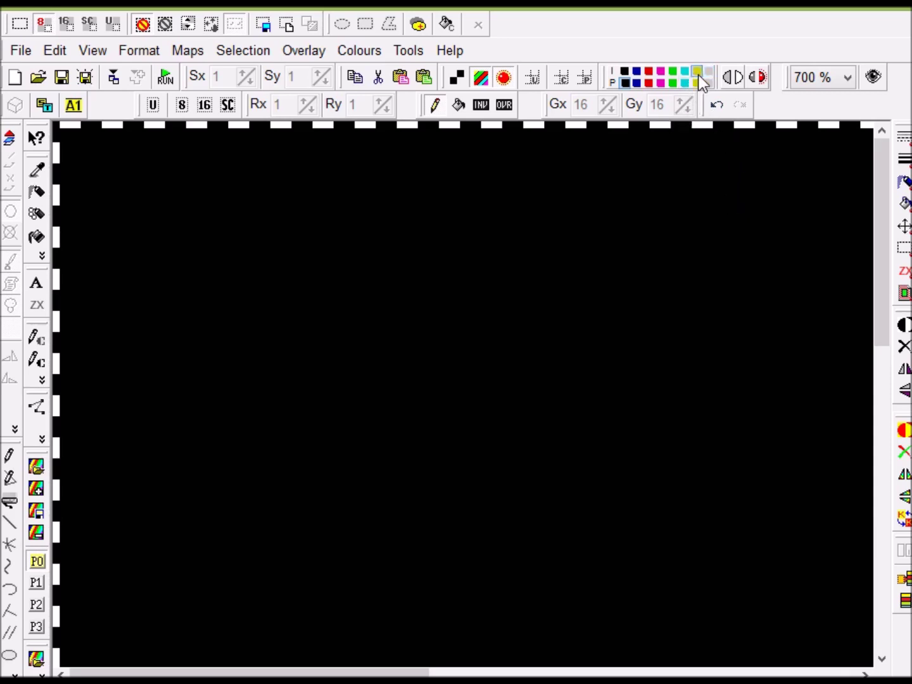
{"action": "left_click", "coordinate": [738, 78]}
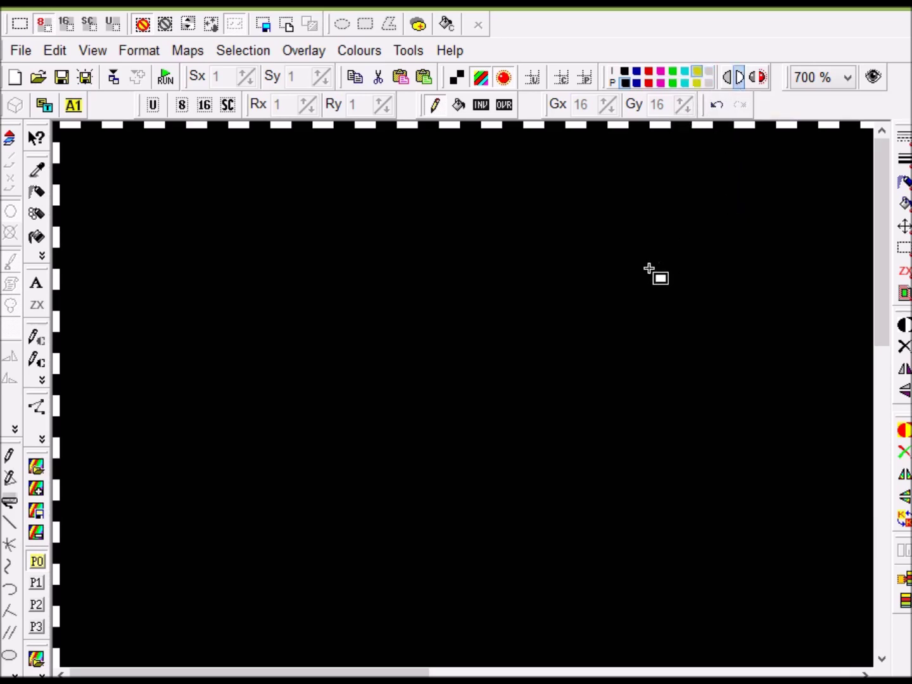
{"action": "left_click", "coordinate": [10, 456]}
{"action": "left_click", "coordinate": [379, 313]}
{"action": "mouse_move", "coordinate": [379, 311]}
{"action": "left_mouse_down"}
{"action": "mouse_move", "coordinate": [495, 319]}
{"action": "mouse_move", "coordinate": [373, 313]}
{"action": "mouse_move", "coordinate": [516, 308]}
{"action": "mouse_move", "coordinate": [482, 297]}
{"action": "mouse_move", "coordinate": [359, 305]}
{"action": "mouse_move", "coordinate": [476, 311]}
{"action": "mouse_move", "coordinate": [385, 321]}
{"action": "left_mouse_up"}
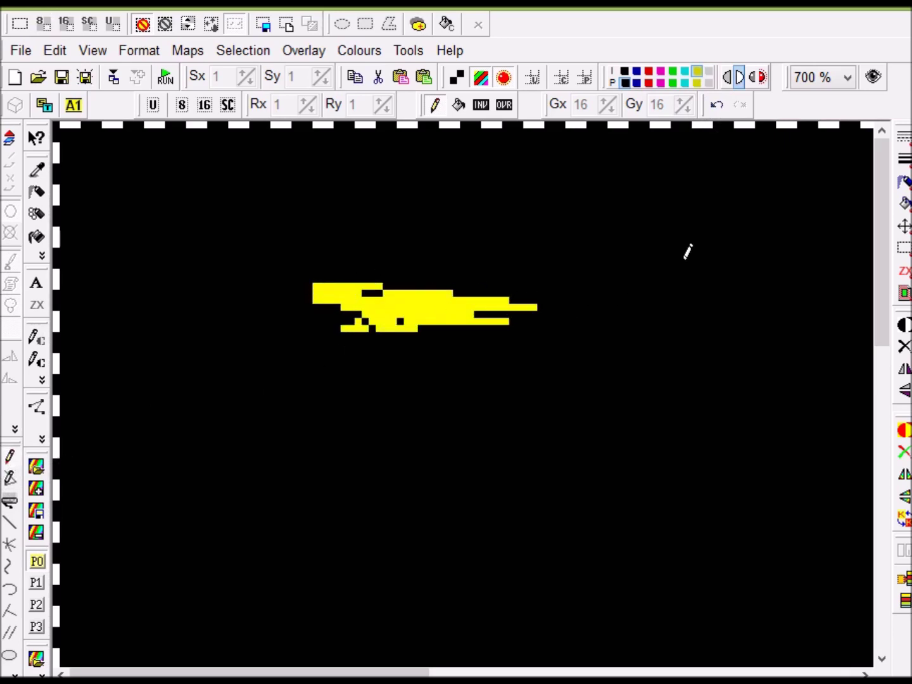
Add non-bright yellow pencil strokes to the lower part of the scribble and bright yellow strokes to its upper part
{"action": "left_click", "coordinate": [726, 86]}
{"action": "mouse_move", "coordinate": [405, 342]}
{"action": "left_mouse_down"}
{"action": "mouse_move", "coordinate": [479, 343]}
{"action": "mouse_move", "coordinate": [485, 367]}
{"action": "mouse_move", "coordinate": [448, 389]}
{"action": "mouse_move", "coordinate": [434, 355]}
{"action": "mouse_move", "coordinate": [385, 325]}
{"action": "mouse_move", "coordinate": [340, 355]}
{"action": "mouse_move", "coordinate": [466, 347]}
{"action": "mouse_move", "coordinate": [351, 340]}
{"action": "mouse_move", "coordinate": [396, 321]}
{"action": "left_mouse_up"}
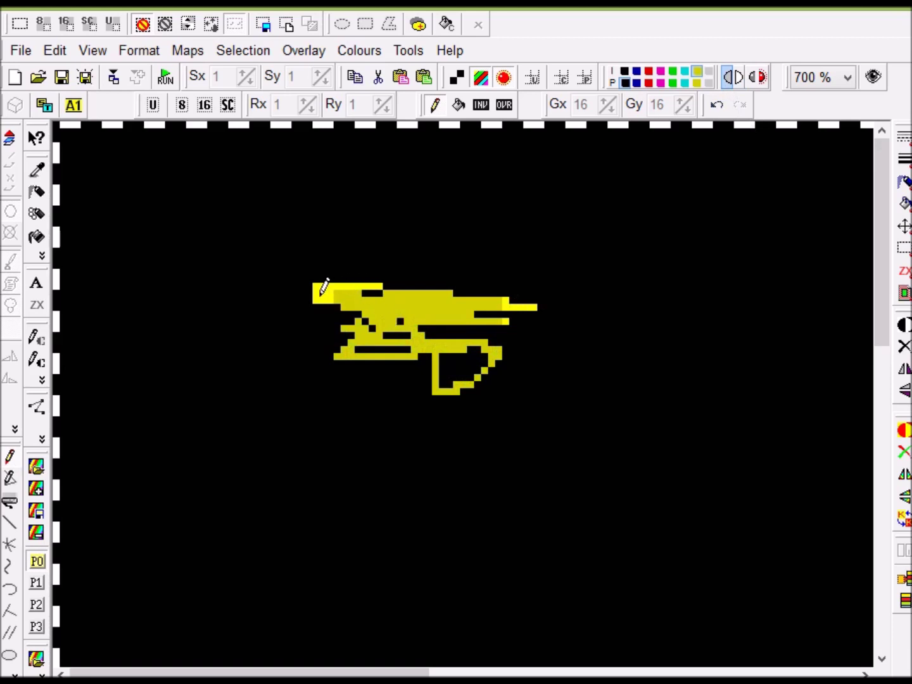
{"action": "left_click", "coordinate": [735, 77]}
{"action": "mouse_move", "coordinate": [330, 264]}
{"action": "left_mouse_down"}
{"action": "mouse_move", "coordinate": [414, 271]}
{"action": "mouse_move", "coordinate": [322, 273]}
{"action": "mouse_move", "coordinate": [363, 259]}
{"action": "mouse_move", "coordinate": [402, 260]}
{"action": "mouse_move", "coordinate": [297, 280]}
{"action": "mouse_move", "coordinate": [431, 271]}
{"action": "mouse_move", "coordinate": [391, 276]}
{"action": "mouse_move", "coordinate": [440, 288]}
{"action": "mouse_move", "coordinate": [379, 267]}
{"action": "mouse_move", "coordinate": [373, 274]}
{"action": "mouse_move", "coordinate": [393, 281]}
{"action": "mouse_move", "coordinate": [411, 310]}
{"action": "left_mouse_up"}
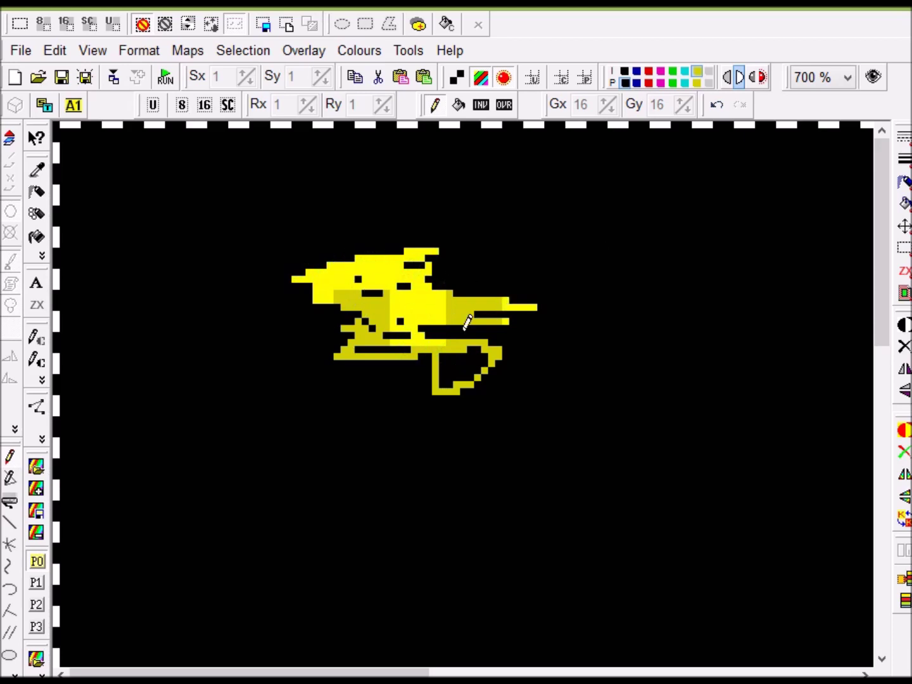
Release the brightness setting and erase thin strokes through the yellow scribble
{"action": "left_click", "coordinate": [738, 78]}
{"action": "left_click_drag", "start_coordinate": [355, 285], "coordinate": [377, 291]}
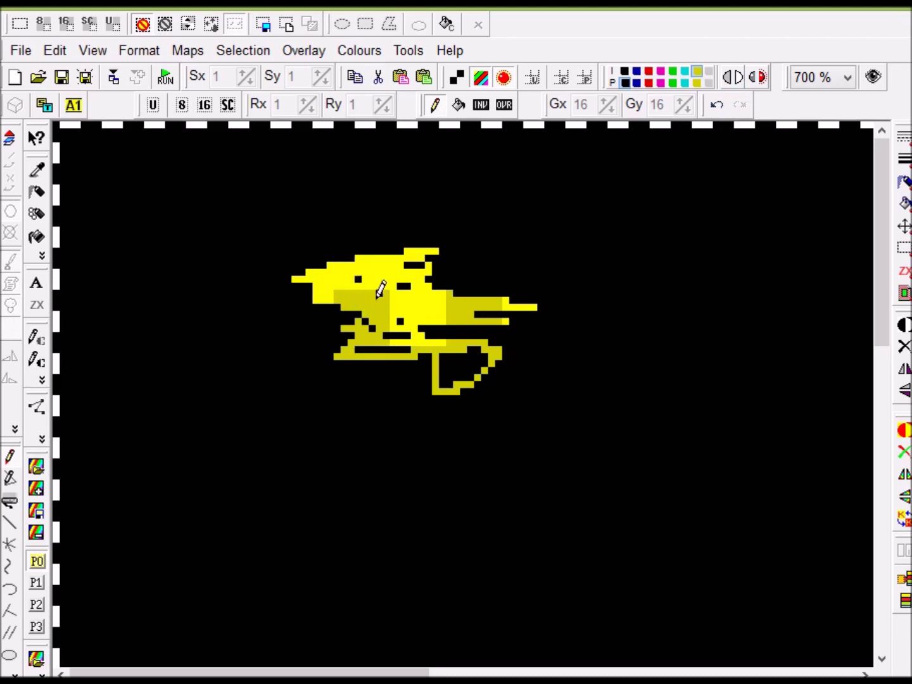
{"action": "mouse_move", "coordinate": [436, 249]}
{"action": "left_mouse_down"}
{"action": "mouse_move", "coordinate": [341, 264]}
{"action": "mouse_move", "coordinate": [454, 316]}
{"action": "left_mouse_up"}
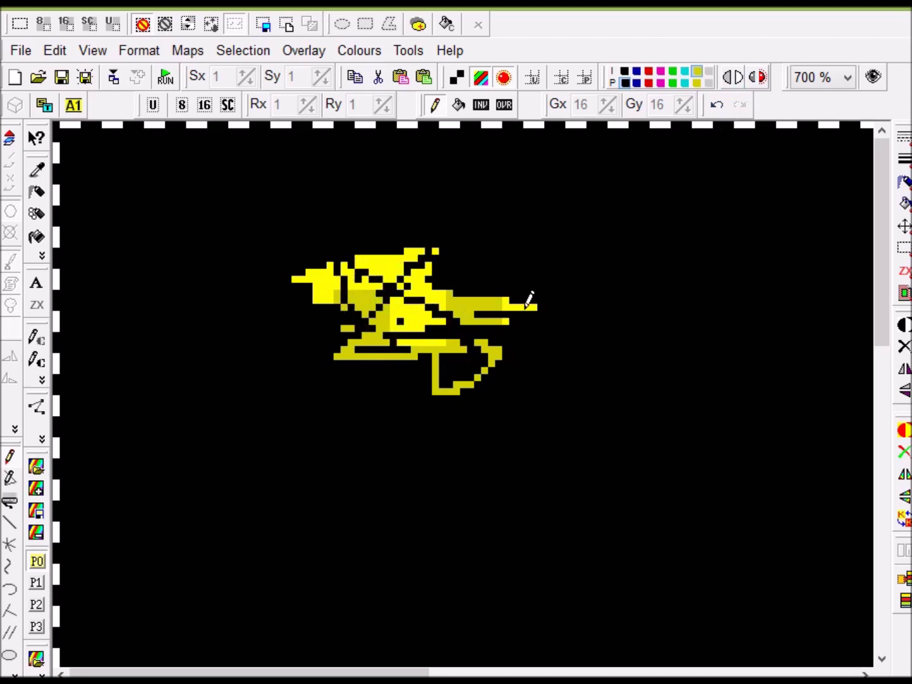
With pixel drawing off, recolour the scribble's middle and upper cells with cyan ink, and try the flash attribute on them
{"action": "left_click", "coordinate": [686, 71]}
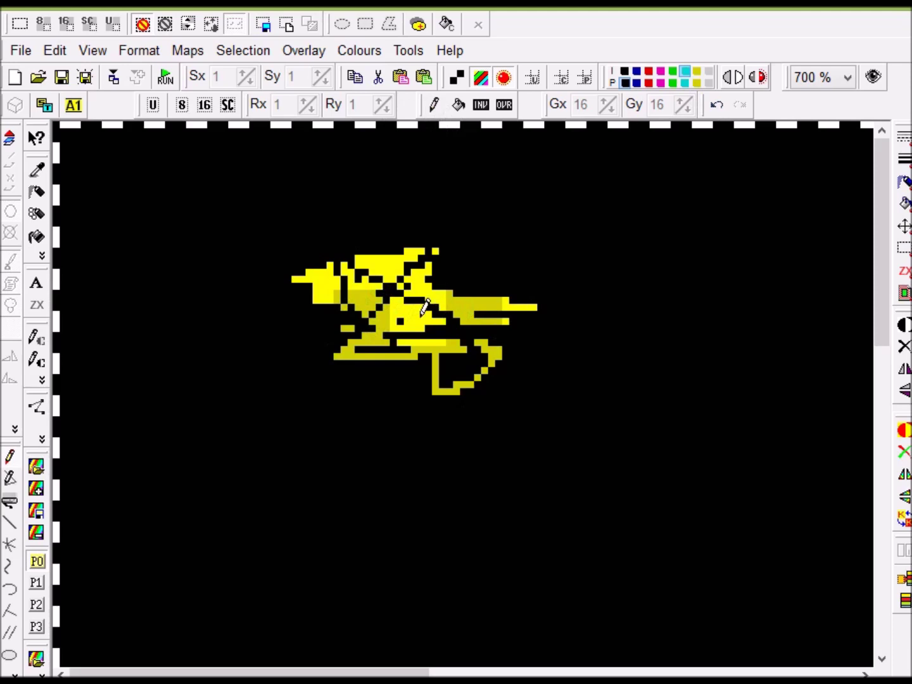
{"action": "left_click_drag", "start_coordinate": [293, 317], "coordinate": [545, 305]}
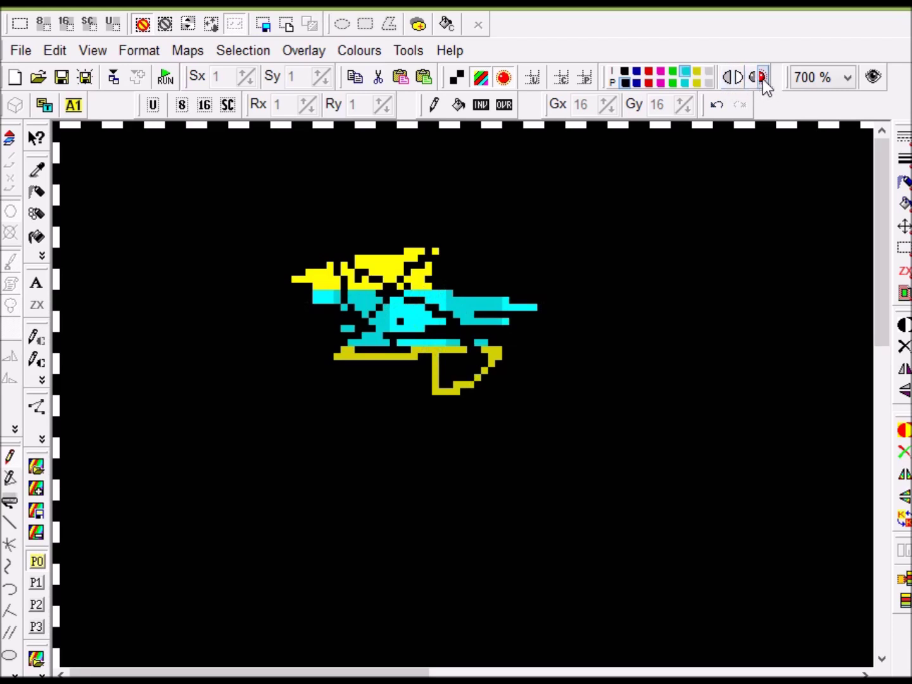
{"action": "mouse_move", "coordinate": [482, 269]}
{"action": "left_mouse_down"}
{"action": "mouse_move", "coordinate": [453, 278]}
{"action": "mouse_move", "coordinate": [406, 317]}
{"action": "left_mouse_up"}
{"action": "mouse_move", "coordinate": [377, 279]}
{"action": "left_mouse_down"}
{"action": "mouse_move", "coordinate": [453, 304]}
{"action": "mouse_move", "coordinate": [488, 302]}
{"action": "left_mouse_up"}
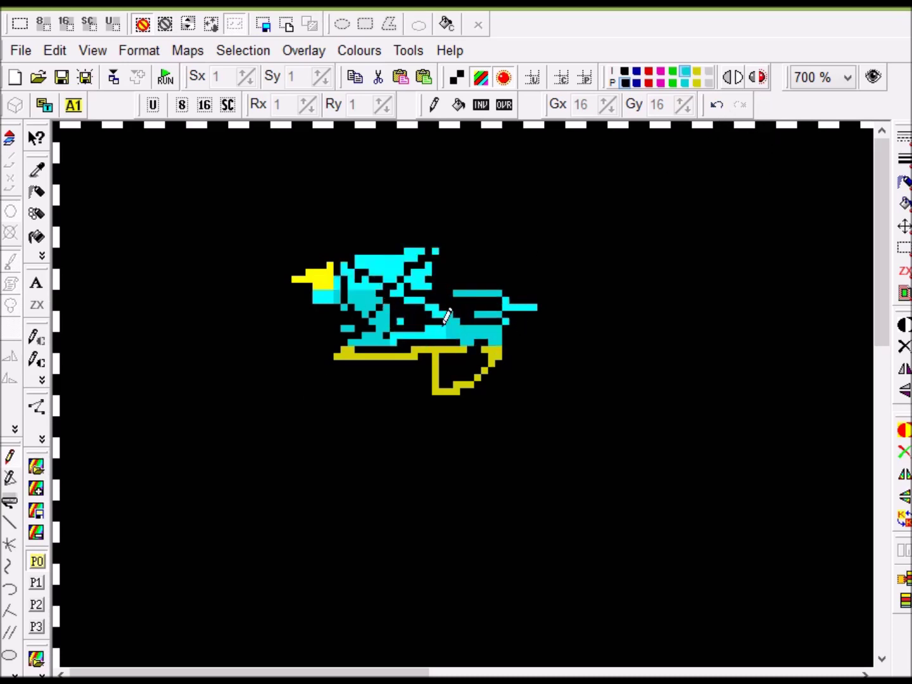
{"action": "left_click", "coordinate": [756, 76]}
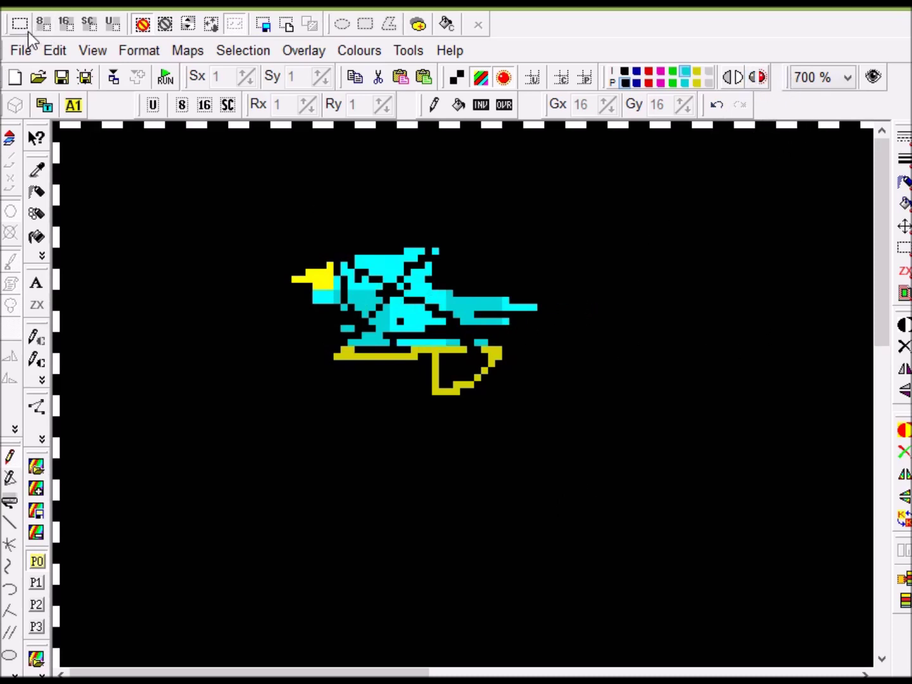
Select the area around the scribble, delete its contents and clear the selection
{"action": "left_click_drag", "start_coordinate": [259, 269], "coordinate": [634, 394]}
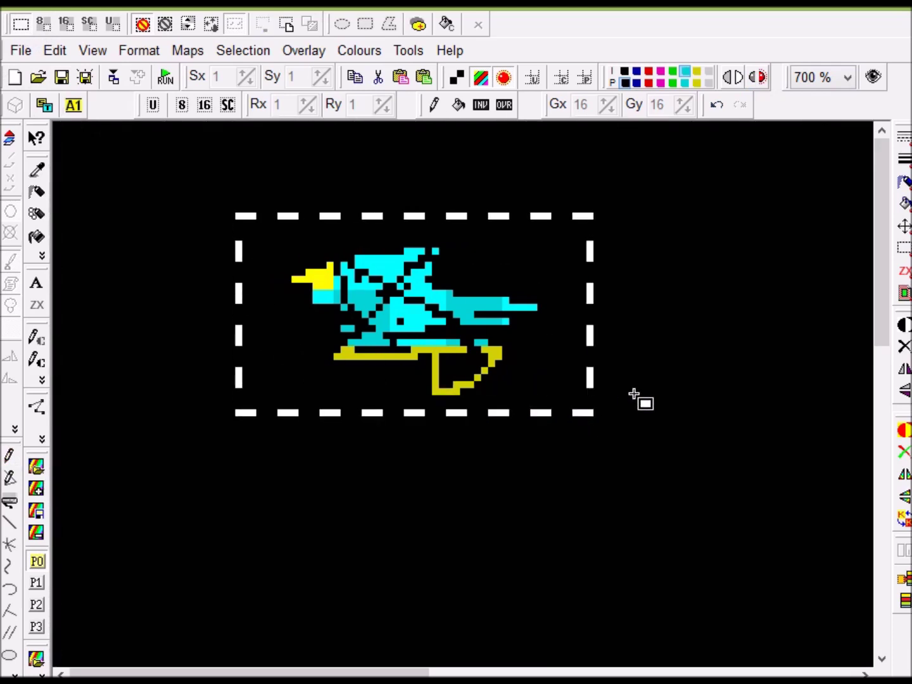
{"action": "left_click", "coordinate": [669, 321]}
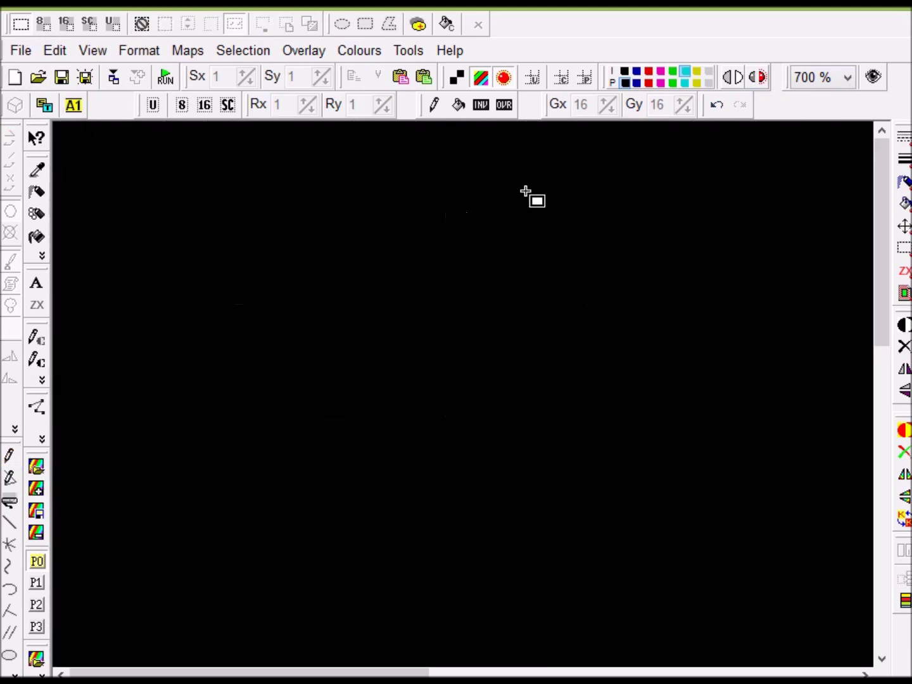
Show the checkerboard grid, switch on pixel drawing, and draw a small cyan running stick figure across adjoining cells with the pencil
{"action": "left_click", "coordinate": [9, 460]}
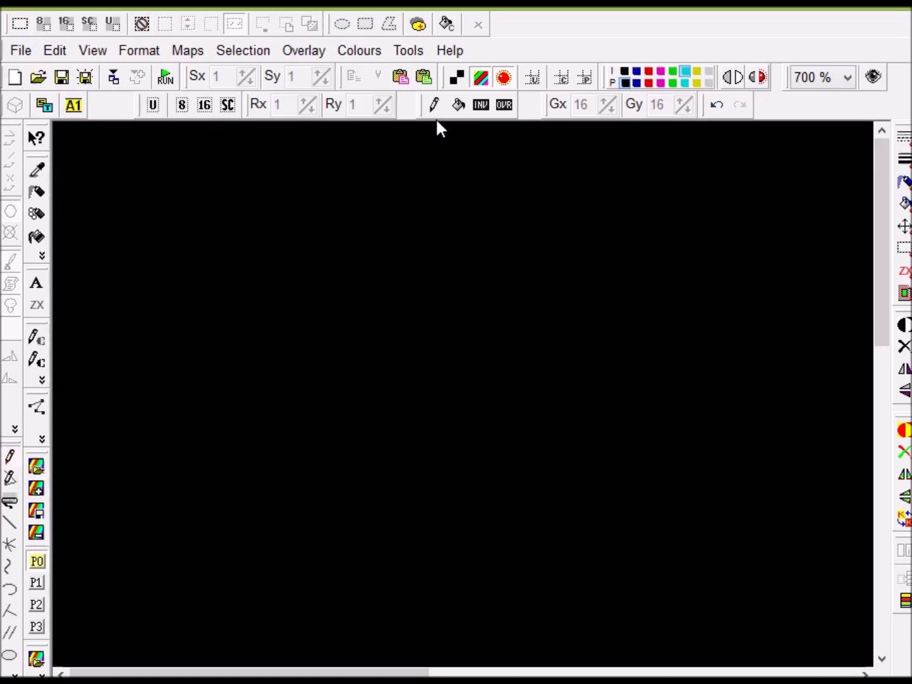
{"action": "left_click", "coordinate": [455, 79]}
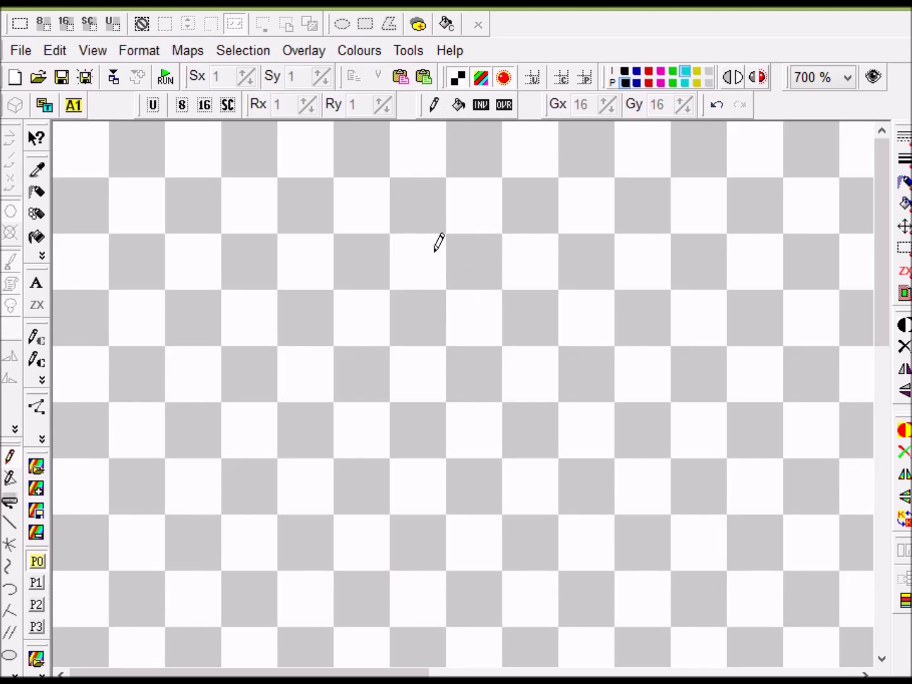
{"action": "scroll", "coordinate": [454, 248], "scroll_direction": "up", "scroll_amount": 4}
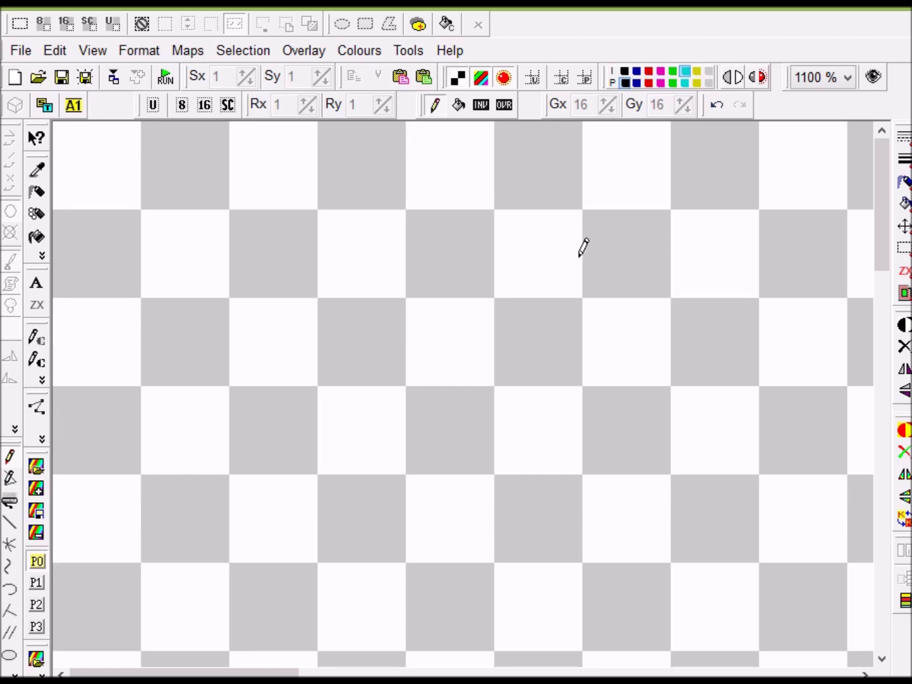
{"action": "mouse_move", "coordinate": [576, 261]}
{"action": "left_mouse_down"}
{"action": "mouse_move", "coordinate": [597, 235]}
{"action": "mouse_move", "coordinate": [580, 266]}
{"action": "mouse_move", "coordinate": [529, 286]}
{"action": "mouse_move", "coordinate": [534, 313]}
{"action": "left_mouse_up"}
{"action": "mouse_move", "coordinate": [567, 277]}
{"action": "left_mouse_down"}
{"action": "mouse_move", "coordinate": [589, 295]}
{"action": "mouse_move", "coordinate": [633, 314]}
{"action": "left_mouse_up"}
{"action": "mouse_move", "coordinate": [577, 283]}
{"action": "left_mouse_down"}
{"action": "mouse_move", "coordinate": [569, 319]}
{"action": "mouse_move", "coordinate": [621, 343]}
{"action": "mouse_move", "coordinate": [587, 371]}
{"action": "left_mouse_up"}
{"action": "mouse_move", "coordinate": [567, 315]}
{"action": "left_mouse_down"}
{"action": "mouse_move", "coordinate": [532, 351]}
{"action": "mouse_move", "coordinate": [522, 336]}
{"action": "left_mouse_up"}
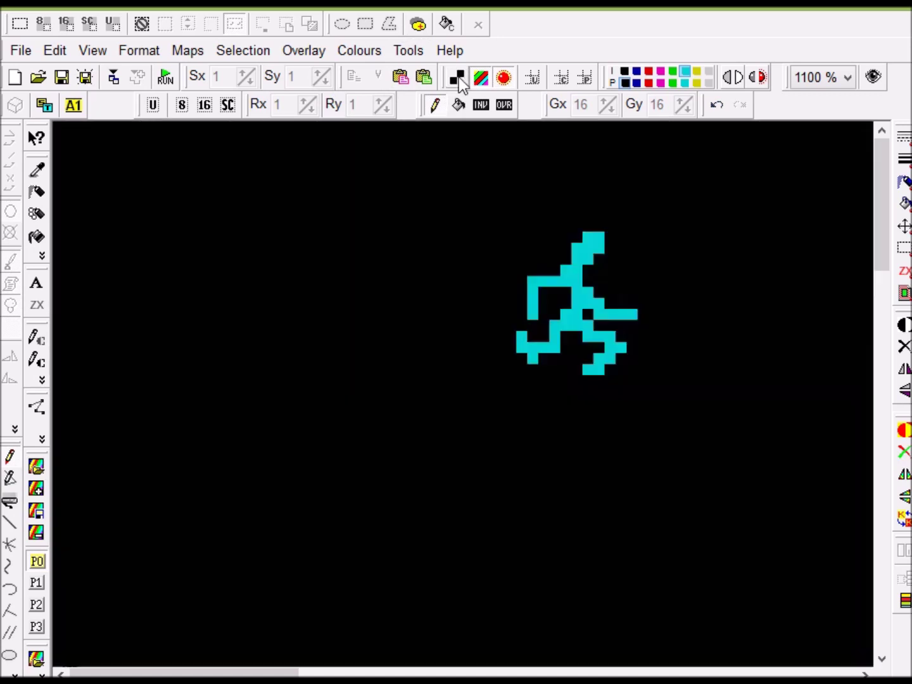
Hide the checkerboard grid and recolour the cyan running stick figure's cells with bright white ink
{"action": "left_click", "coordinate": [458, 77]}
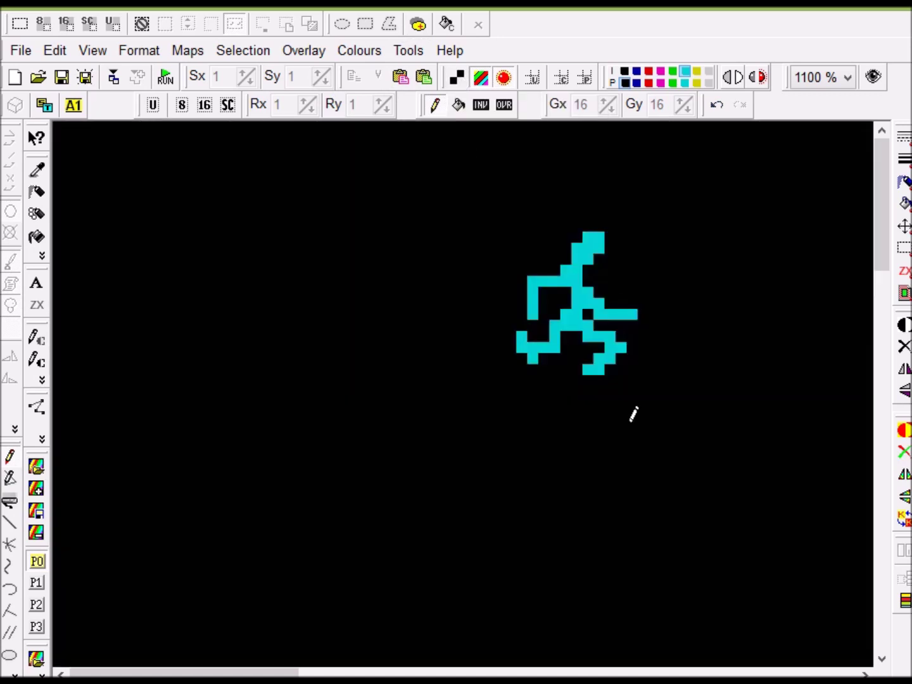
{"action": "left_click", "coordinate": [708, 73]}
{"action": "left_click", "coordinate": [741, 79]}
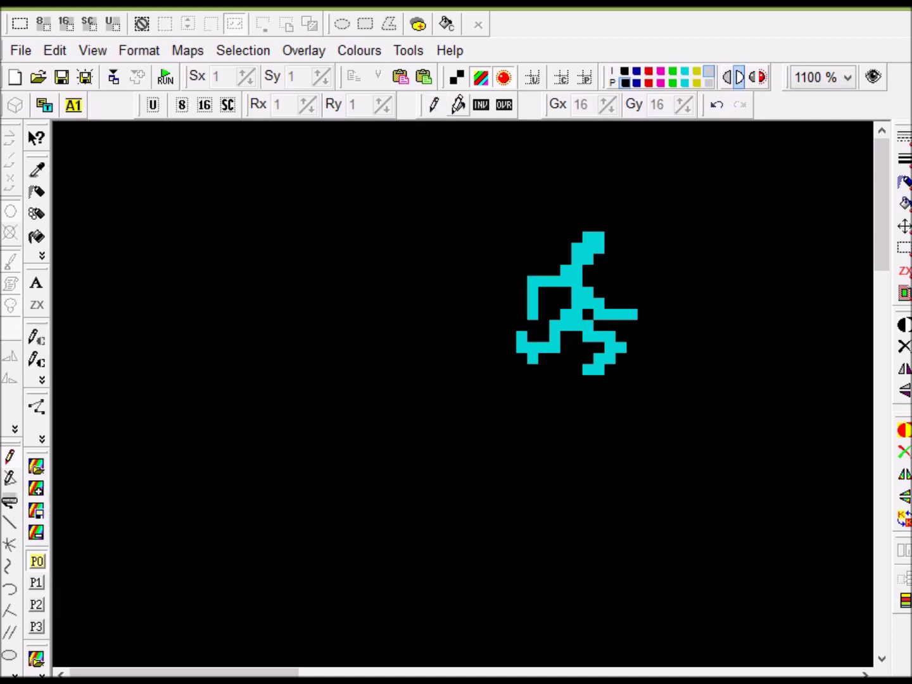
{"action": "mouse_move", "coordinate": [555, 228]}
{"action": "left_mouse_down"}
{"action": "mouse_move", "coordinate": [593, 225]}
{"action": "mouse_move", "coordinate": [640, 403]}
{"action": "left_mouse_up"}
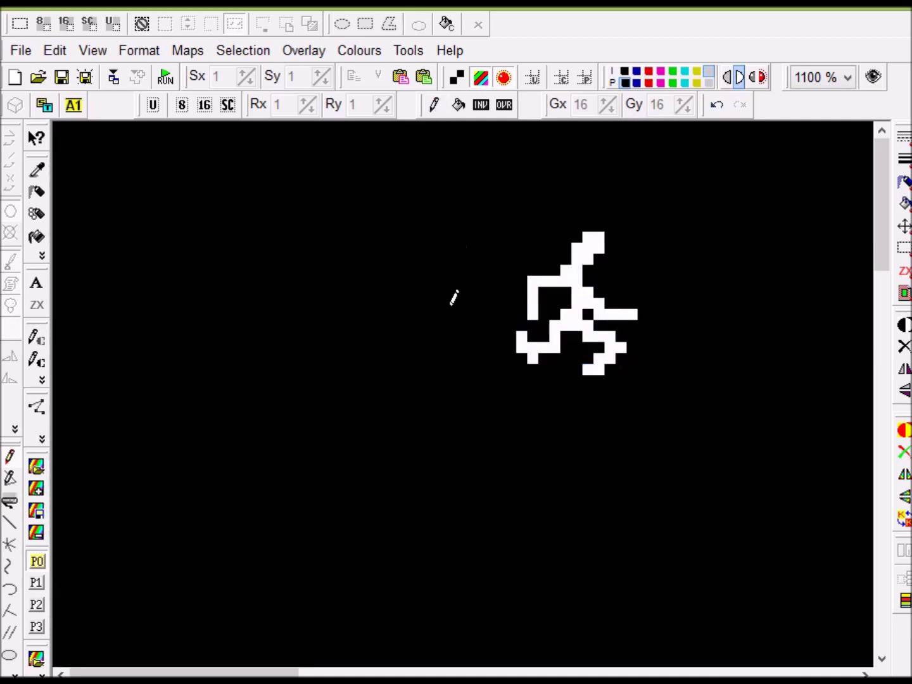
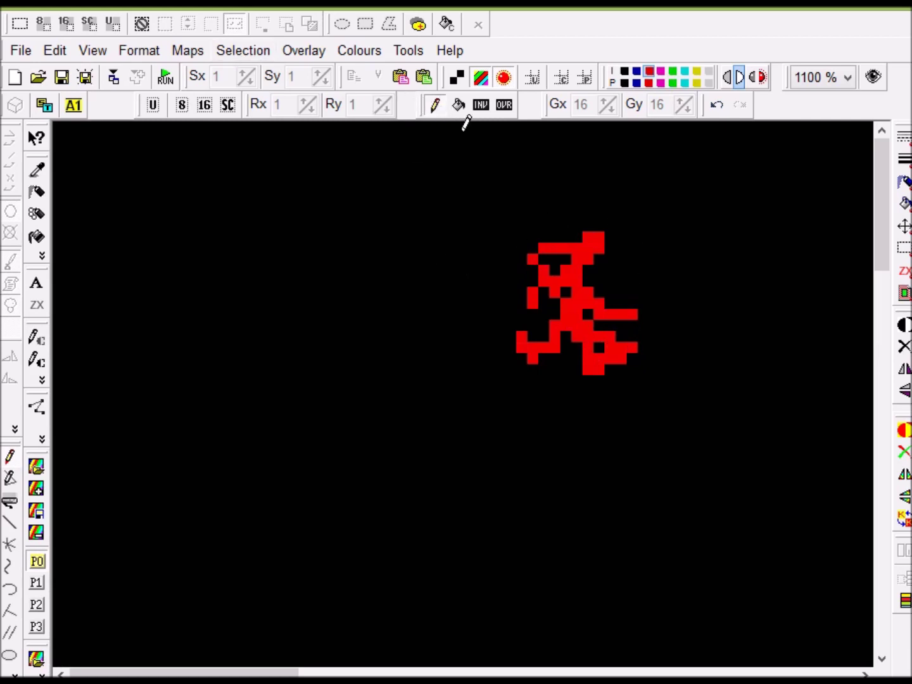
Undo the extra pencil pixels on the running figure and restore its red ink
{"action": "key", "text": "ctrl+z"}
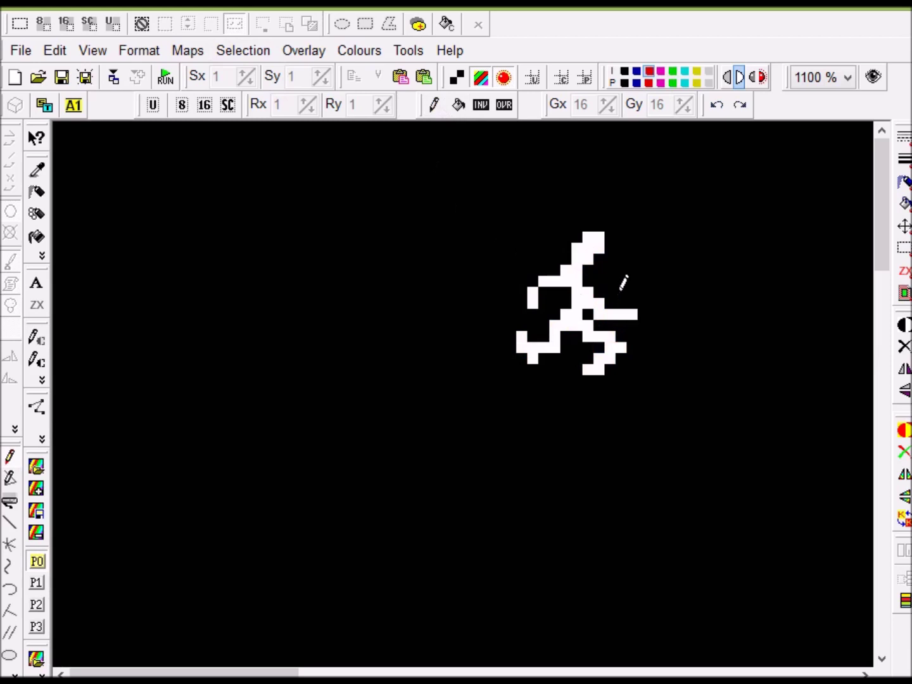
{"action": "key", "text": "ctrl+y"}
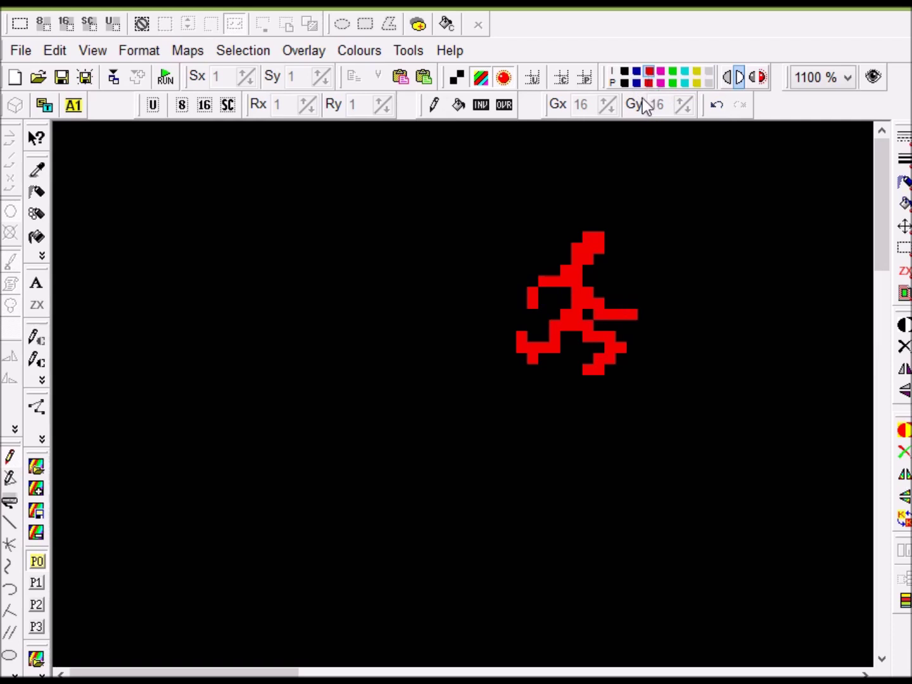
Try blue paper behind the red figure, and set the paper of its cells back to black
{"action": "left_click", "coordinate": [639, 73]}
{"action": "mouse_move", "coordinate": [528, 247]}
{"action": "left_mouse_down"}
{"action": "mouse_move", "coordinate": [669, 270]}
{"action": "mouse_move", "coordinate": [530, 315]}
{"action": "left_mouse_up"}
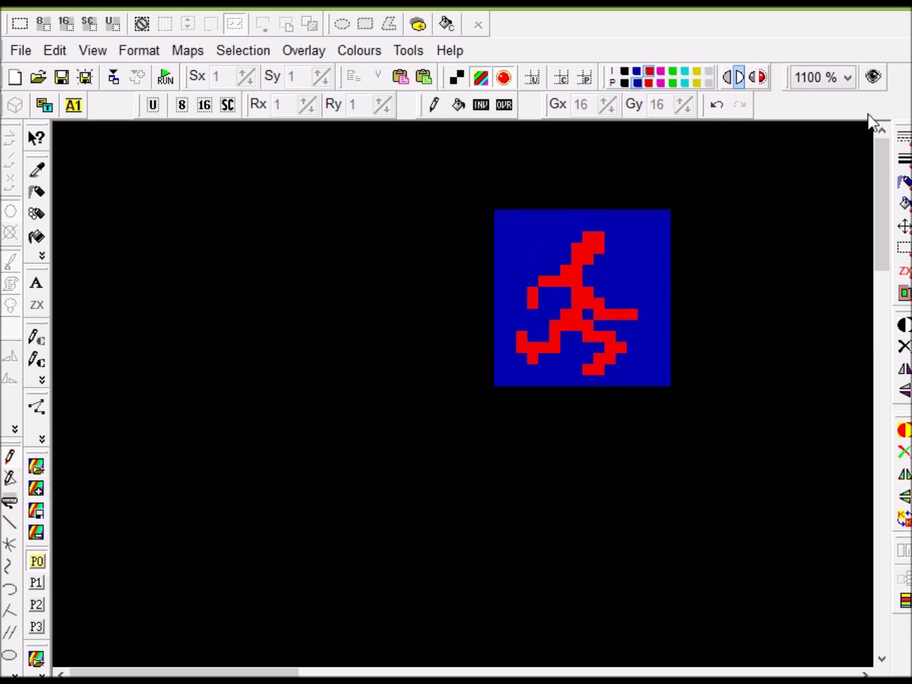
{"action": "left_click", "coordinate": [623, 83]}
{"action": "mouse_move", "coordinate": [573, 214]}
{"action": "left_mouse_down"}
{"action": "mouse_move", "coordinate": [531, 241]}
{"action": "mouse_move", "coordinate": [650, 274]}
{"action": "mouse_move", "coordinate": [582, 349]}
{"action": "left_mouse_up"}
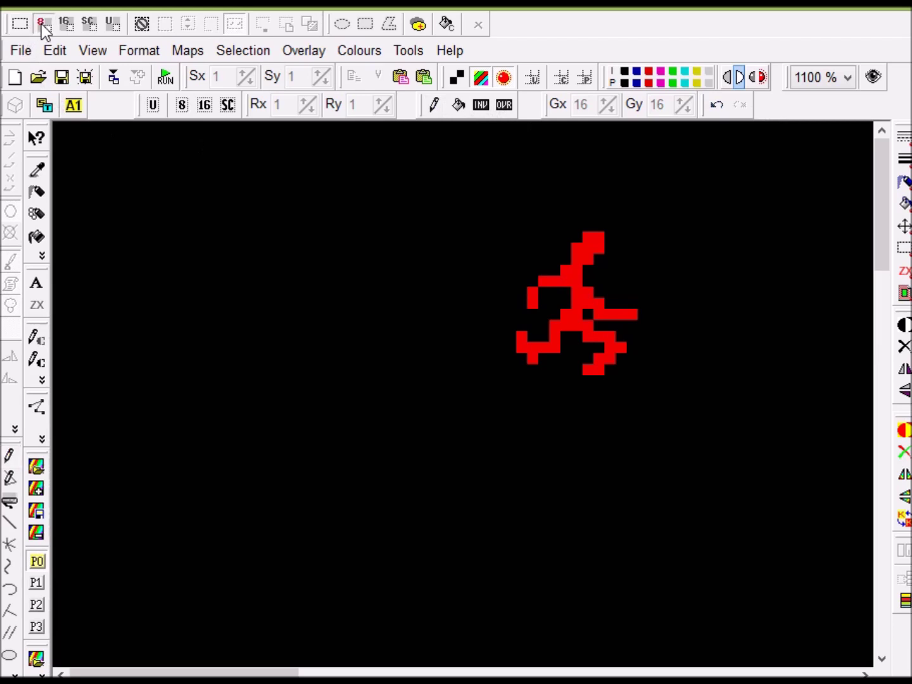
Select the cells around the red figure with the 8-pixel selection, delete their contents and move the selection elsewhere
{"action": "key", "text": "ctrl+a"}
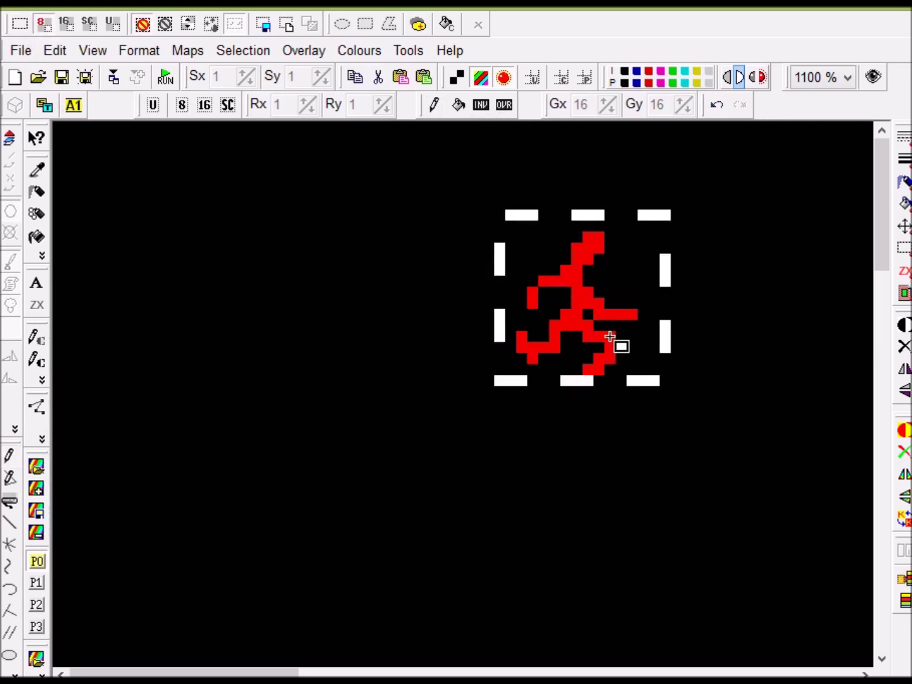
{"action": "key", "text": "Delete"}
{"action": "left_click_drag", "start_coordinate": [403, 295], "coordinate": [336, 254]}
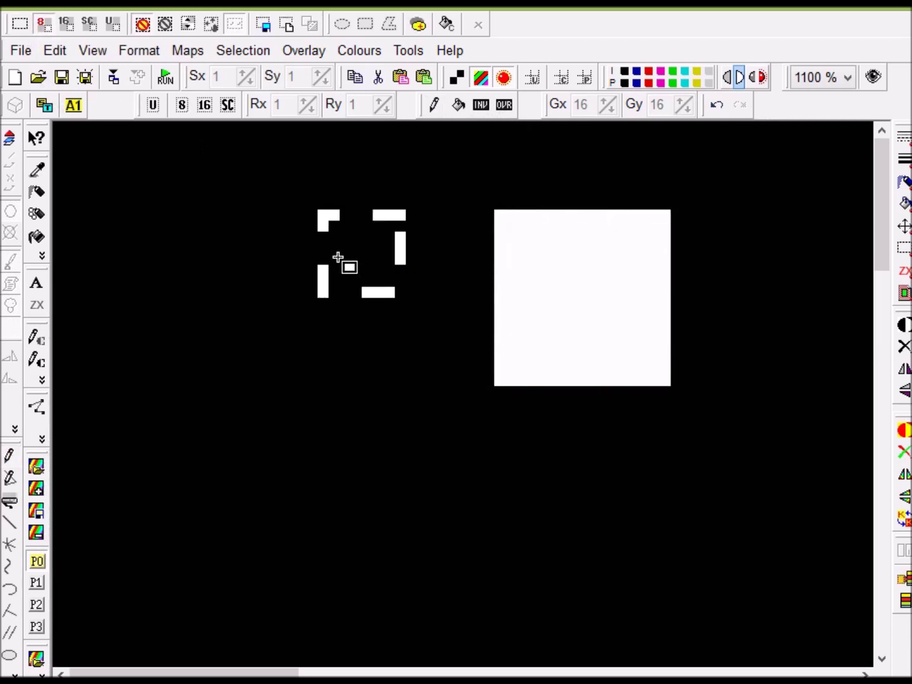
{"action": "mouse_move", "coordinate": [362, 259]}
{"action": "left_mouse_down"}
{"action": "mouse_move", "coordinate": [281, 208]}
{"action": "mouse_move", "coordinate": [551, 259]}
{"action": "left_mouse_up"}
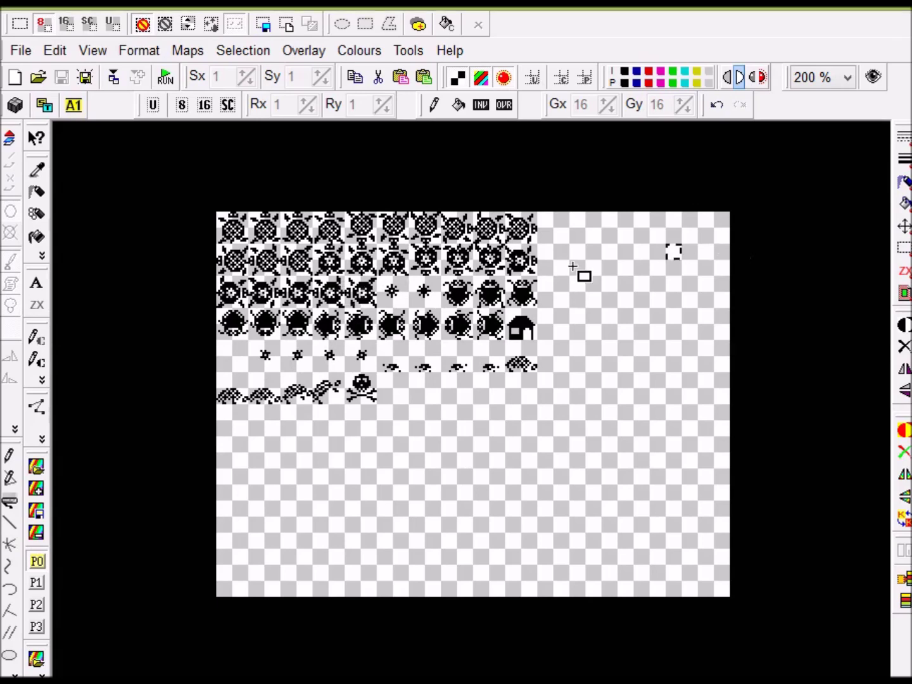
Examine the terrapin sprite sheet at 300% with the checkerboard grid off and on
{"action": "key", "text": "plus"}
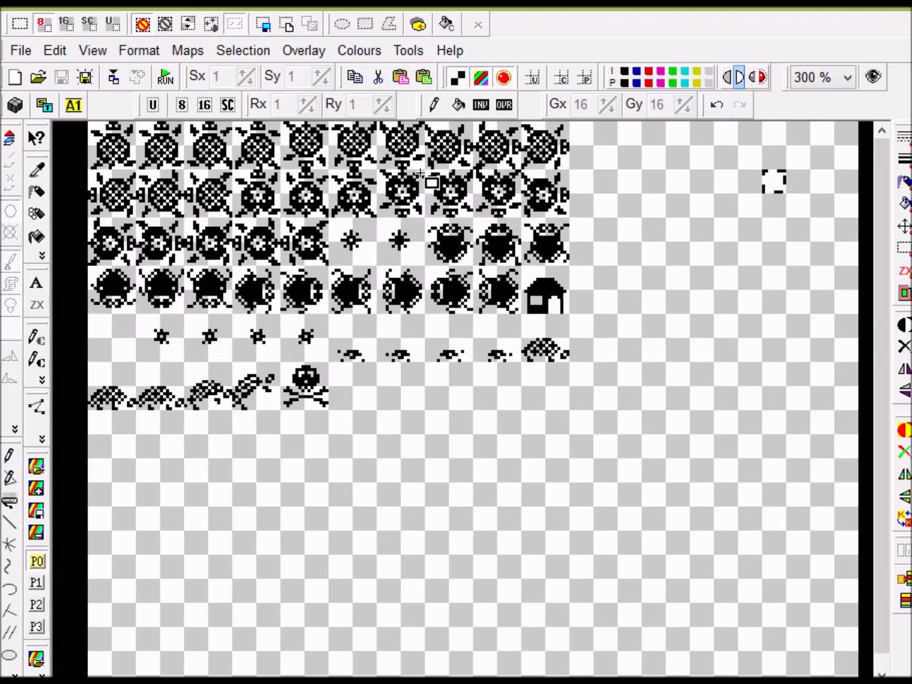
{"action": "left_click", "coordinate": [458, 77]}
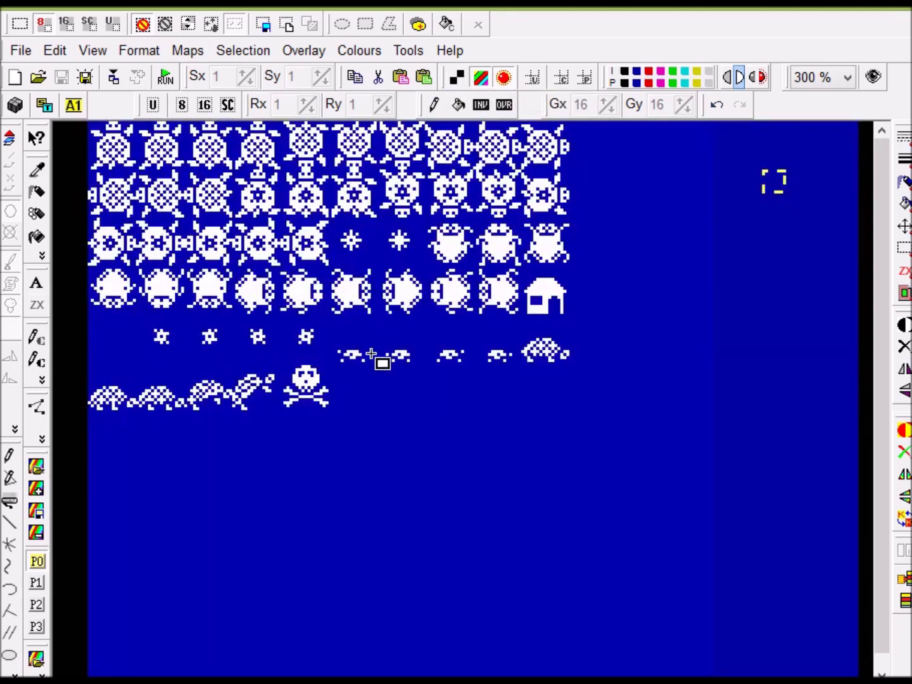
{"action": "left_click", "coordinate": [457, 77]}
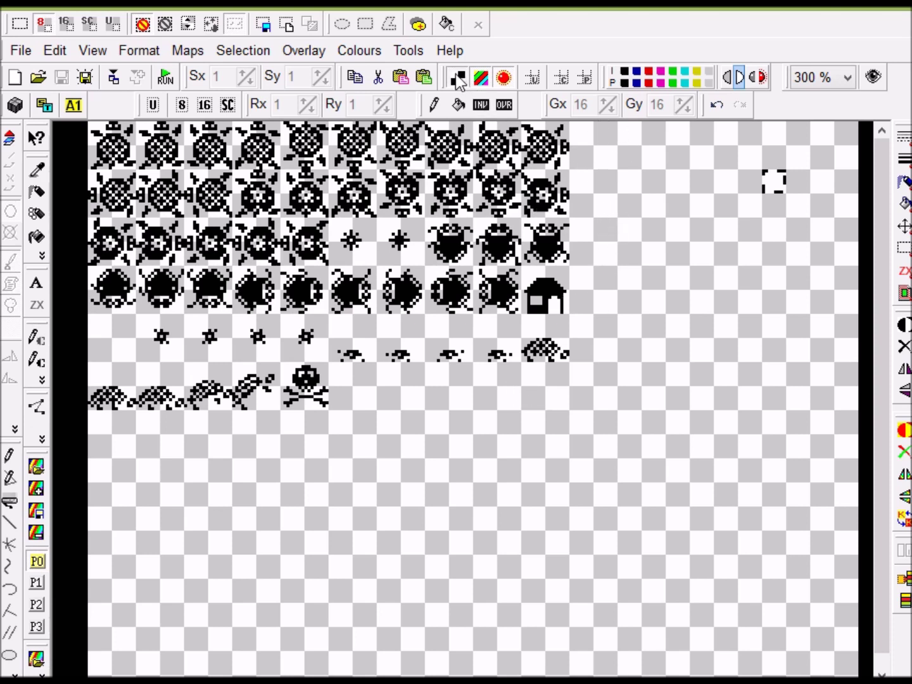
{"action": "left_click", "coordinate": [607, 229]}
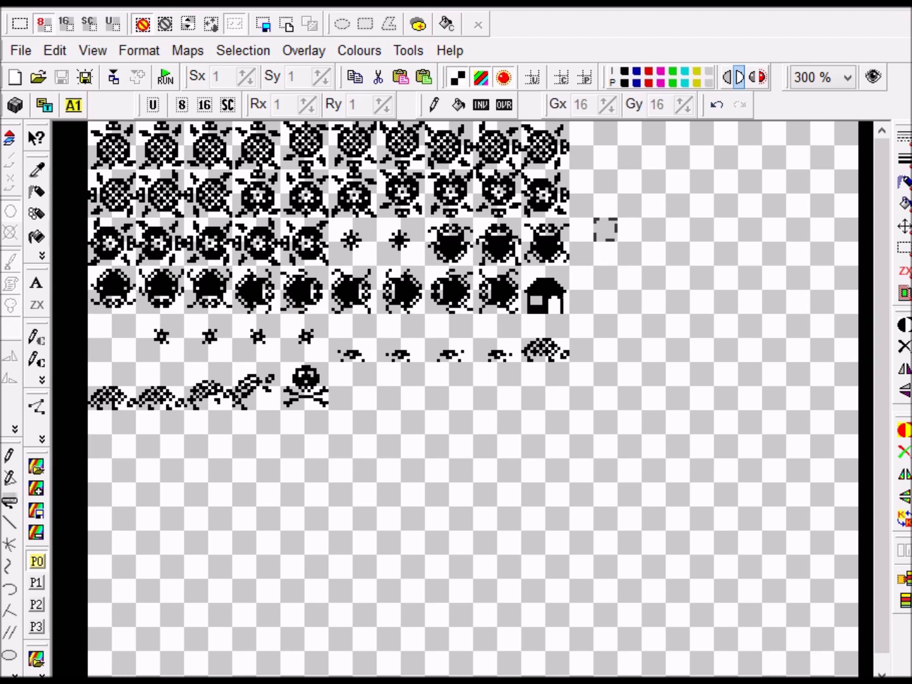
Save the sprite sheet as terrapins_sprites.scr in the Terrapins folder, using the Screen files (*.scr) type
{"action": "left_click", "coordinate": [12, 55]}
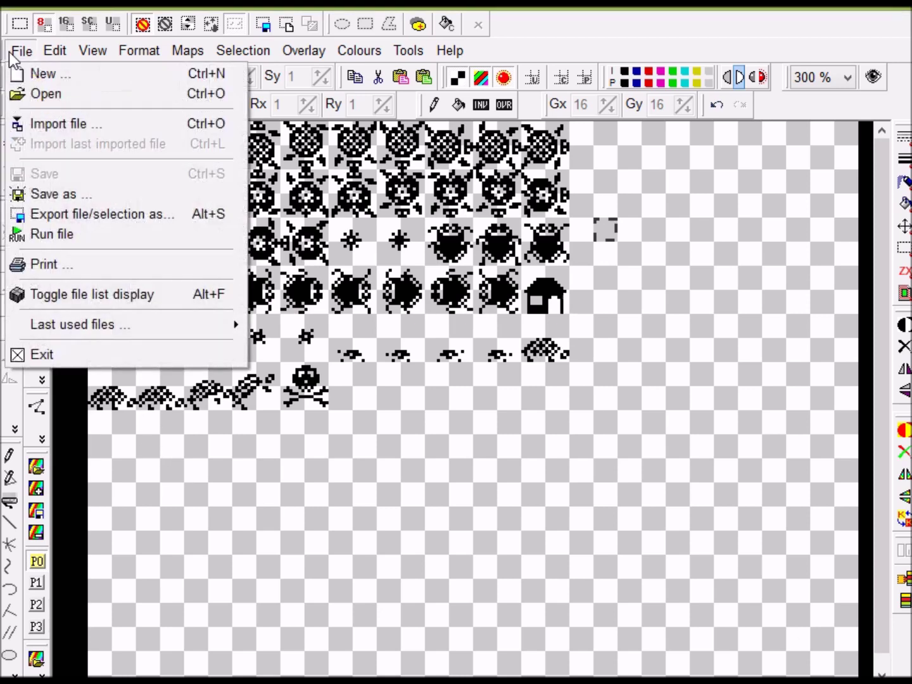
{"action": "left_click", "coordinate": [56, 198]}
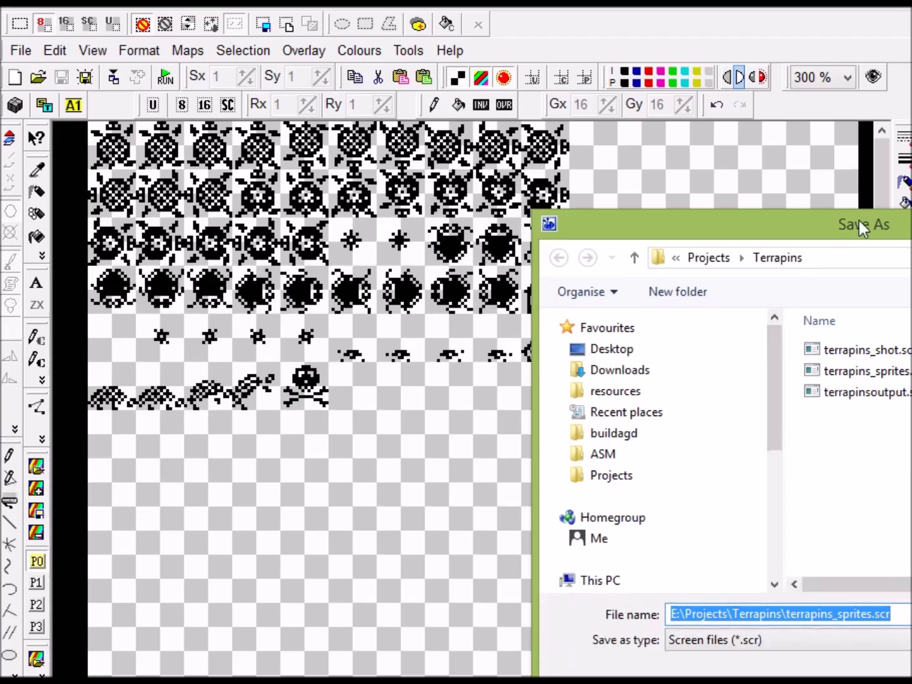
{"action": "left_click_drag", "start_coordinate": [796, 242], "coordinate": [398, 145]}
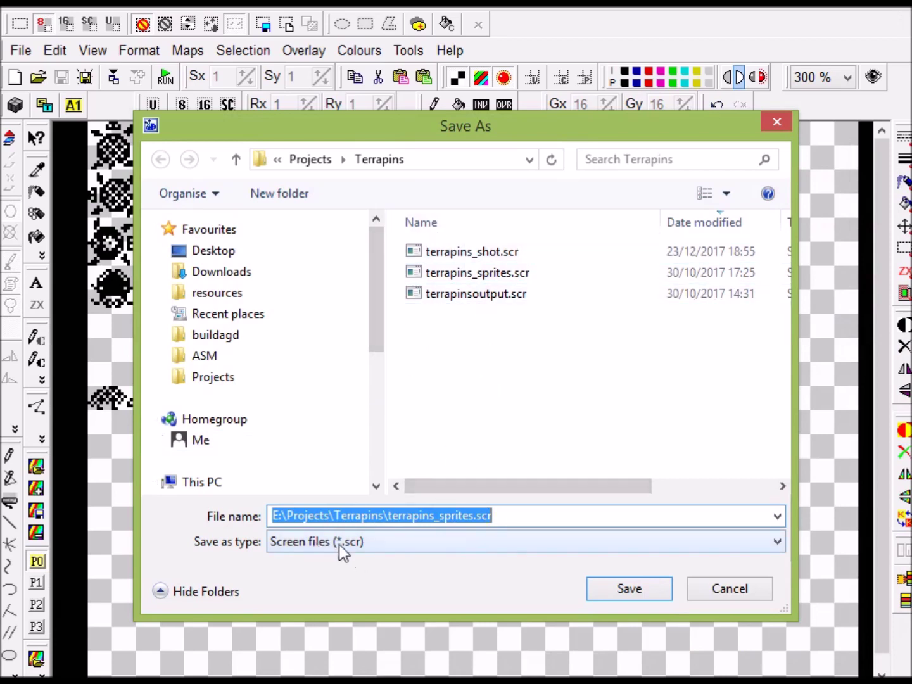
{"action": "left_click", "coordinate": [361, 548]}
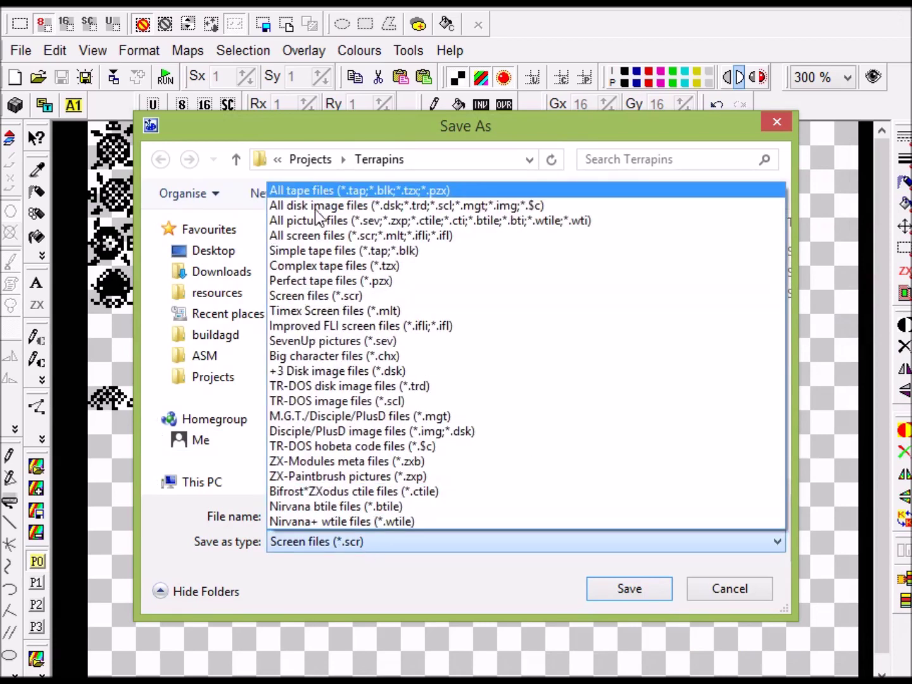
{"action": "left_click", "coordinate": [373, 550]}
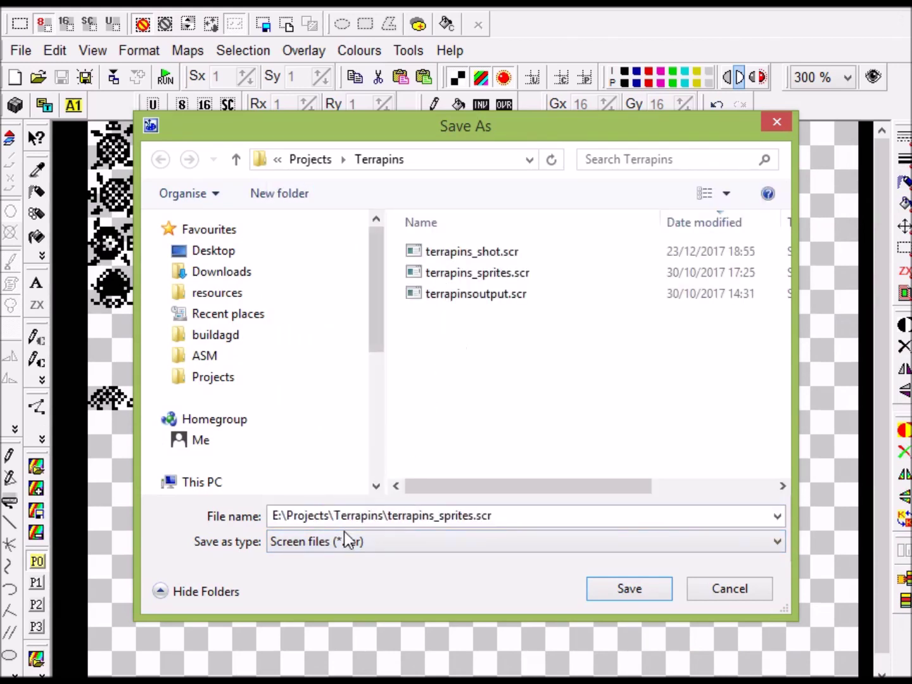
{"action": "left_click", "coordinate": [526, 515]}
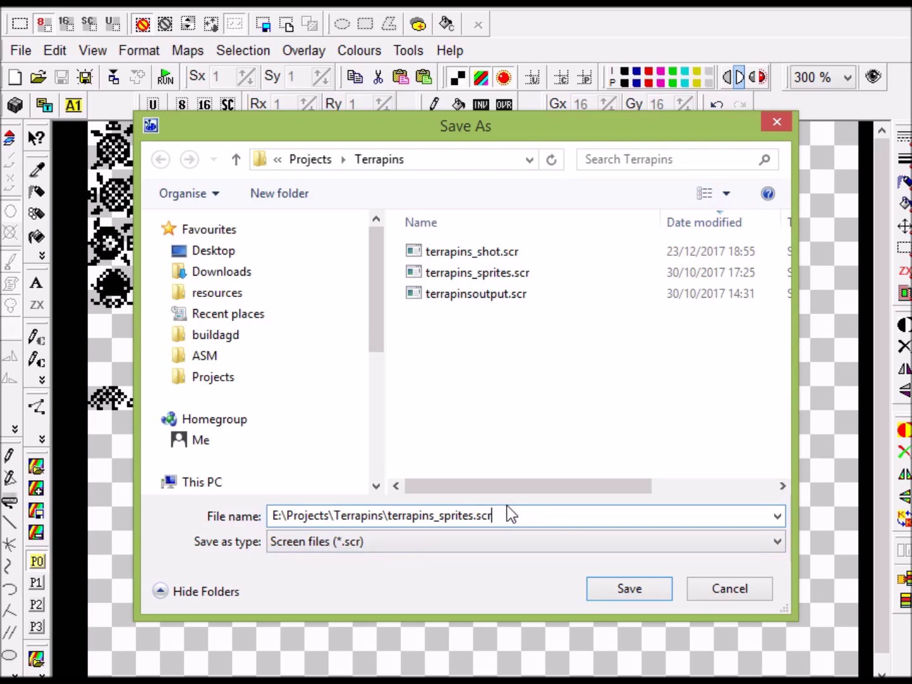
{"action": "left_click", "coordinate": [482, 538]}
{"action": "left_click", "coordinate": [482, 539]}
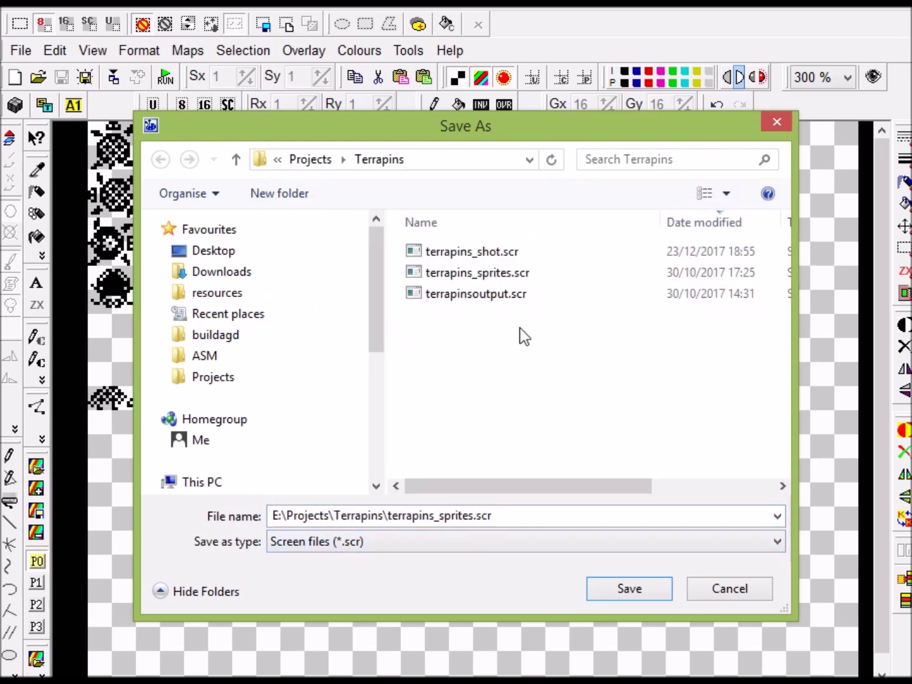
{"action": "left_click", "coordinate": [647, 595]}
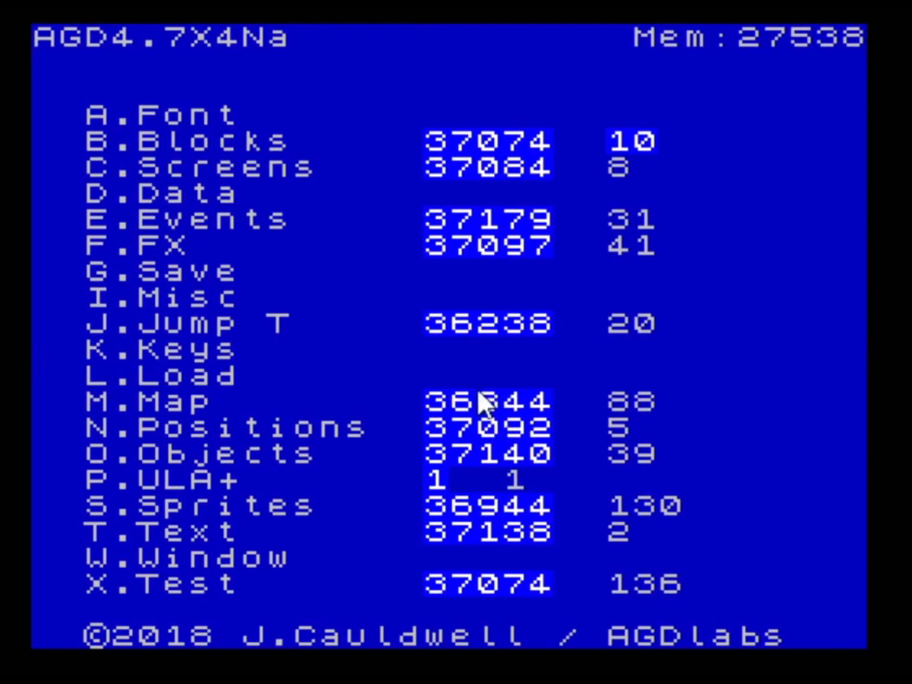
In AGD running in Fuse, open the sprite editor's sheet and load terrapins_sprites.scr as binary data at start address 49152
{"action": "key", "text": "s"}
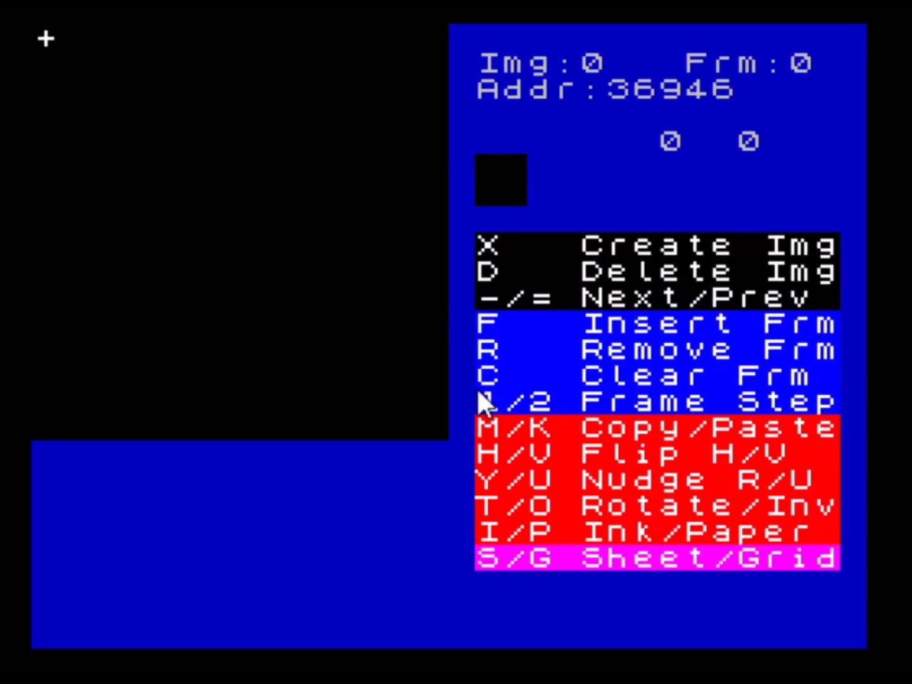
{"action": "key", "text": "s"}
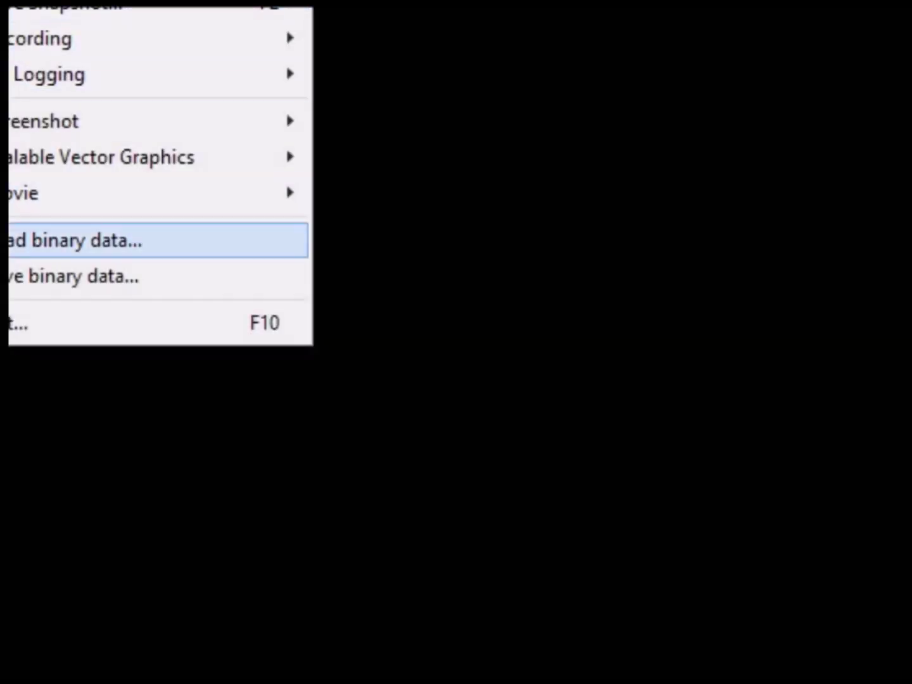
{"action": "left_click", "coordinate": [64, 242]}
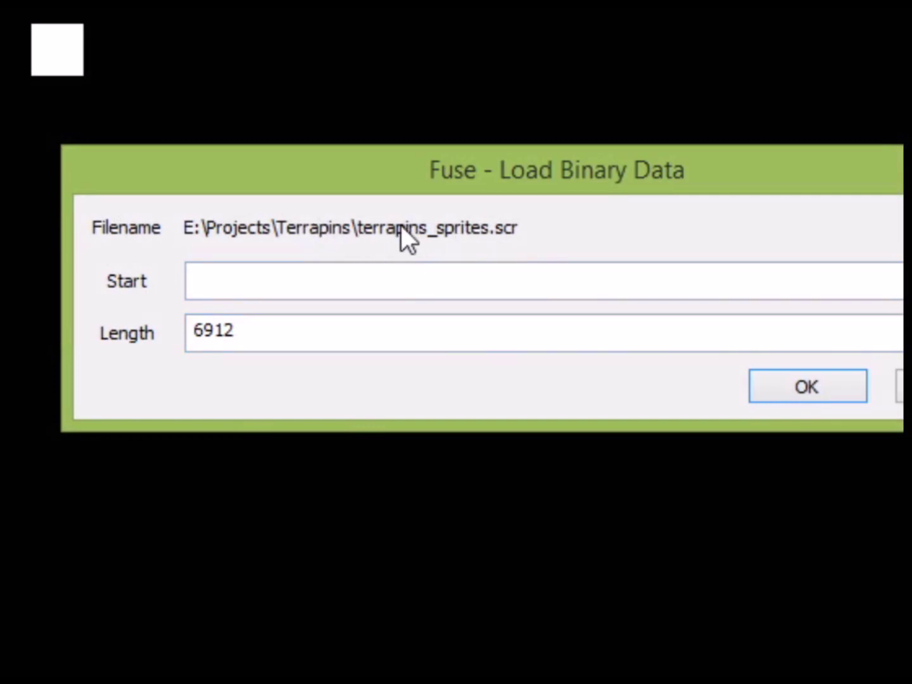
{"action": "left_click", "coordinate": [239, 283]}
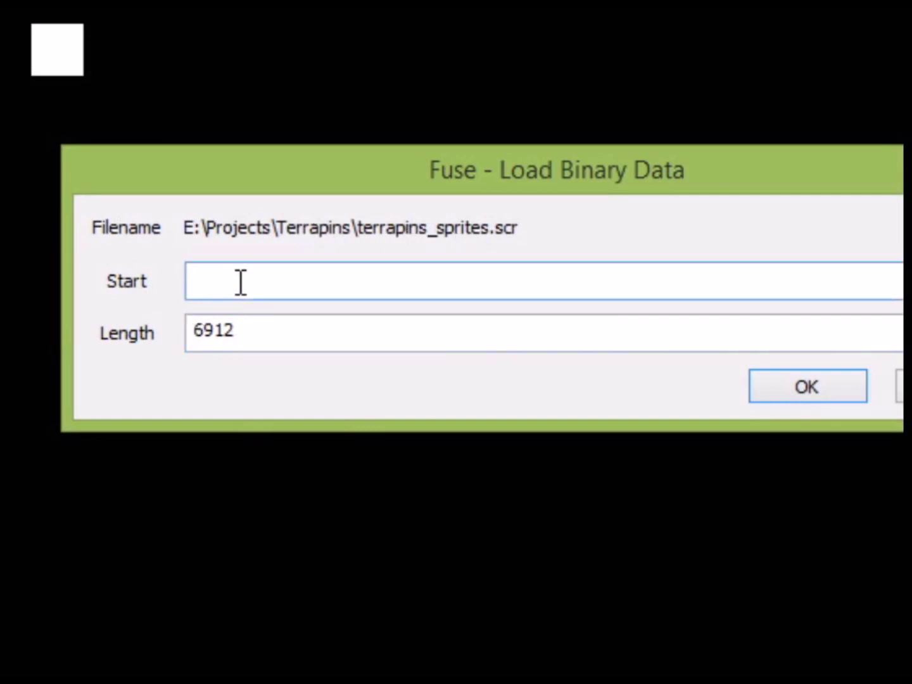
{"action": "type", "text": "49152"}
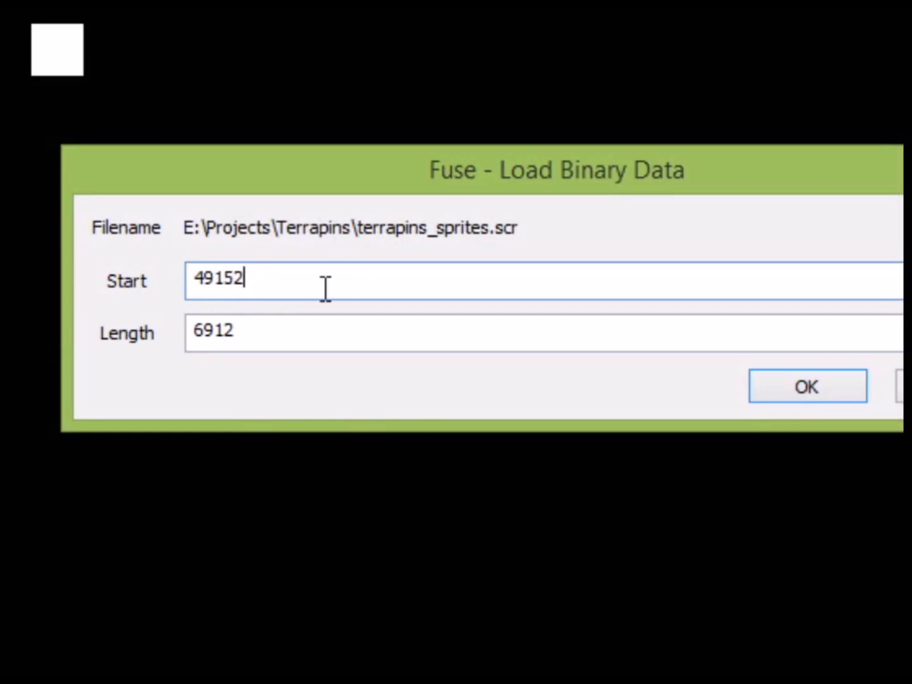
{"action": "left_click", "coordinate": [776, 384]}
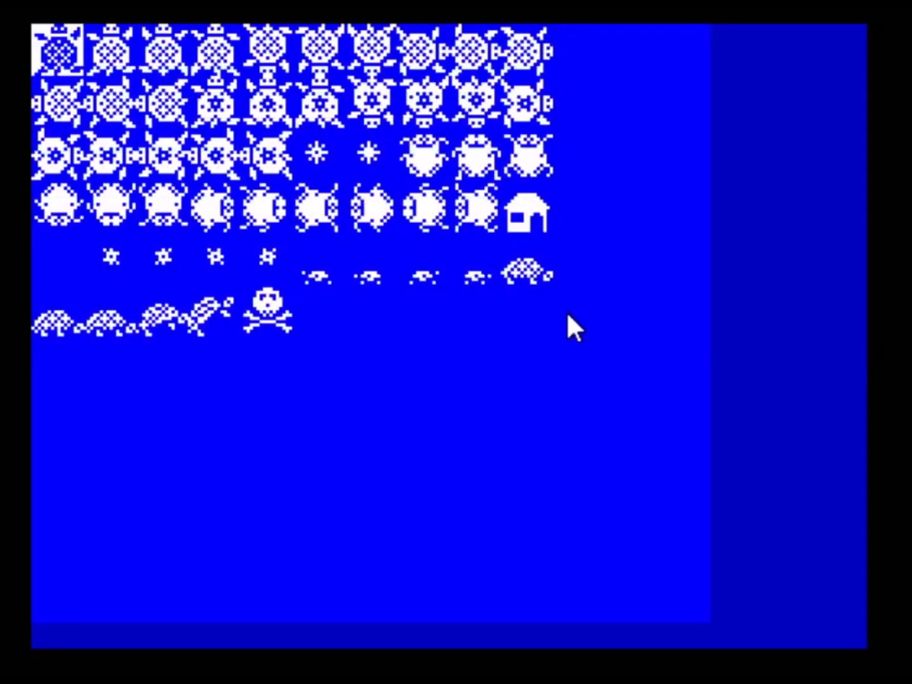
Move the capture frame around the sprite sheet, place it over the first turtle and grab that sprite into image 0, frame 0
{"action": "key", "text": "Right"}
{"action": "key", "text": "Down"}
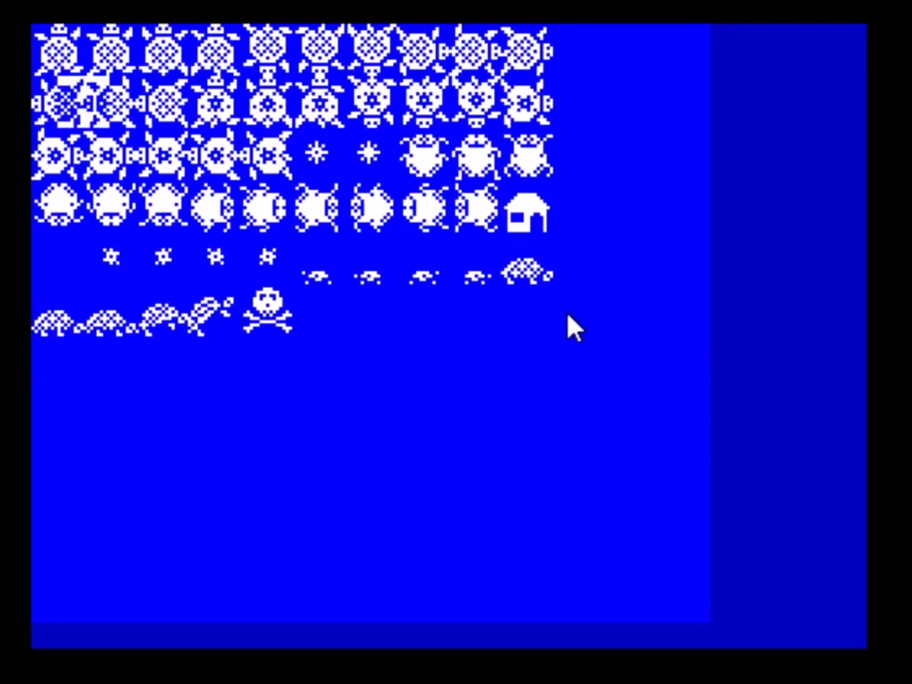
{"action": "key", "text": "Down"}
{"action": "key", "text": "Up"}
{"action": "key", "text": "Up"}
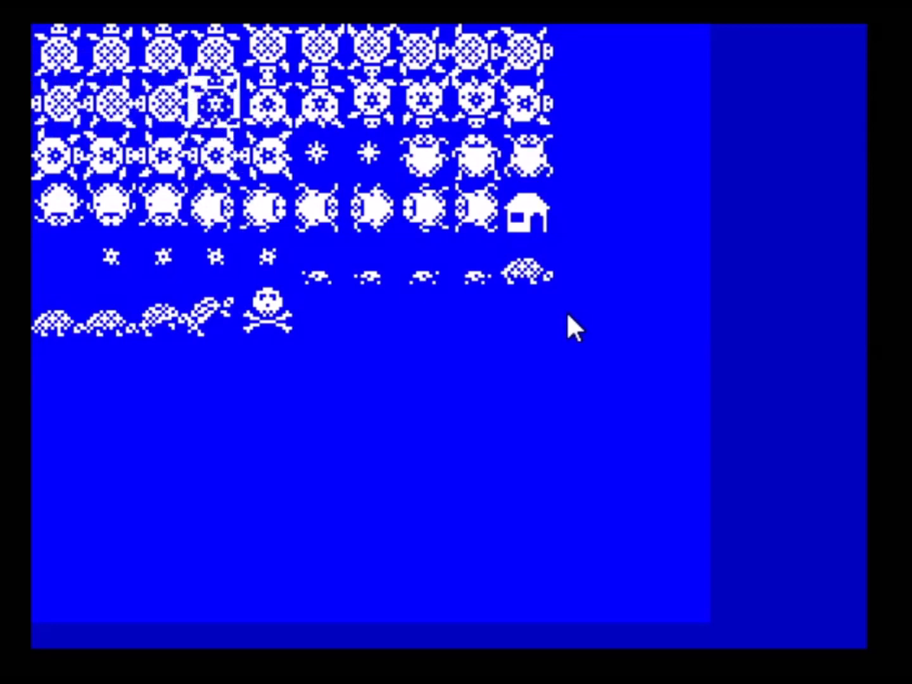
{"action": "key", "text": "Up"}
{"action": "key", "text": "Left"}
{"action": "key", "text": "Left"}
{"action": "key", "text": "Left"}
{"action": "key", "text": "Left"}
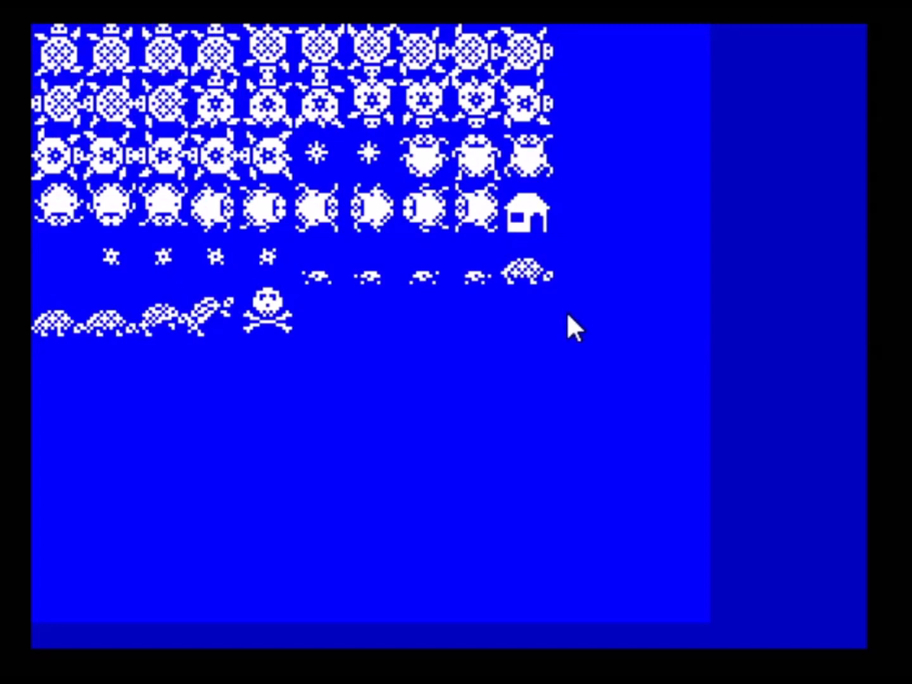
{"action": "key", "text": "Down"}
{"action": "key", "text": "Down"}
{"action": "key", "text": "Down"}
{"action": "key", "text": "Up"}
{"action": "key", "text": "Up"}
{"action": "key", "text": "Left"}
{"action": "key", "text": "g"}
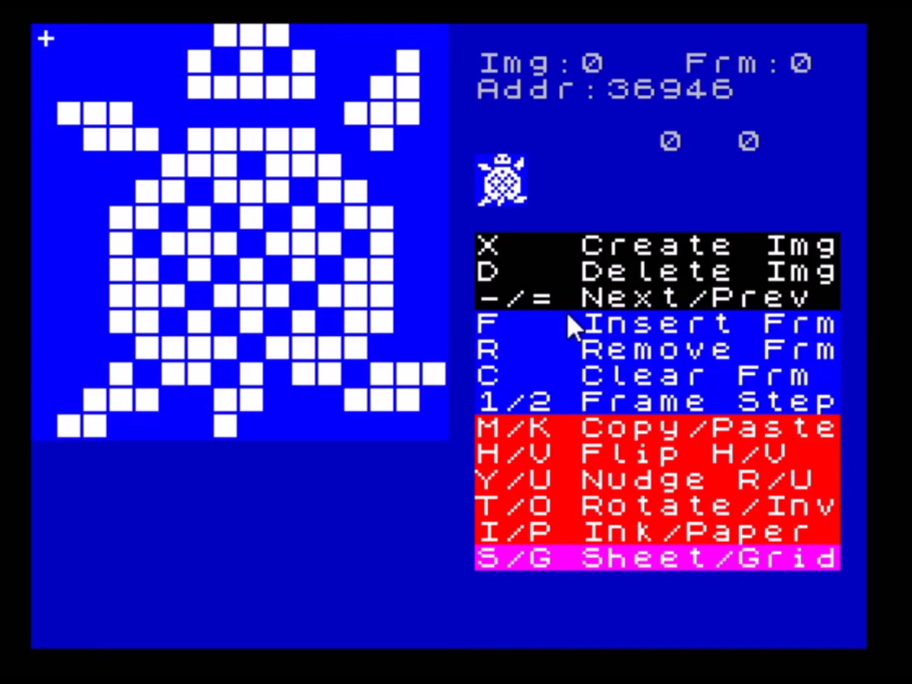
Insert a new frame into image 0, grab from the sprite sheet, and step to frame 1
{"action": "key", "text": "f"}
{"action": "key", "text": "n"}
{"action": "key", "text": "s"}
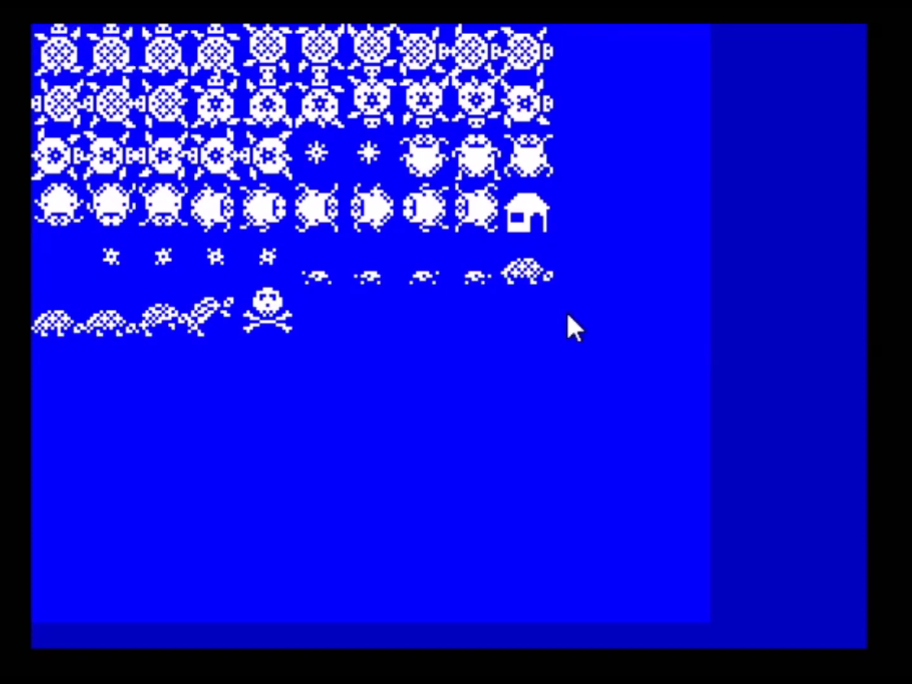
{"action": "key", "text": "g"}
{"action": "key", "text": "2"}
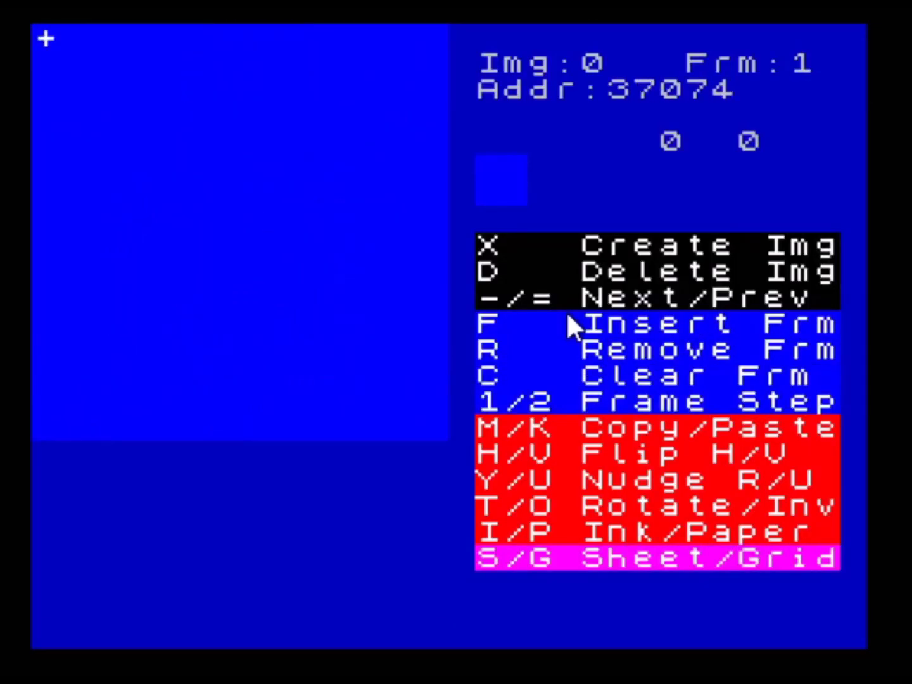
Insert another frame into image 0 at frame 1 and grab the third turtle in the sprite sheet's top row
{"action": "key", "text": "f"}
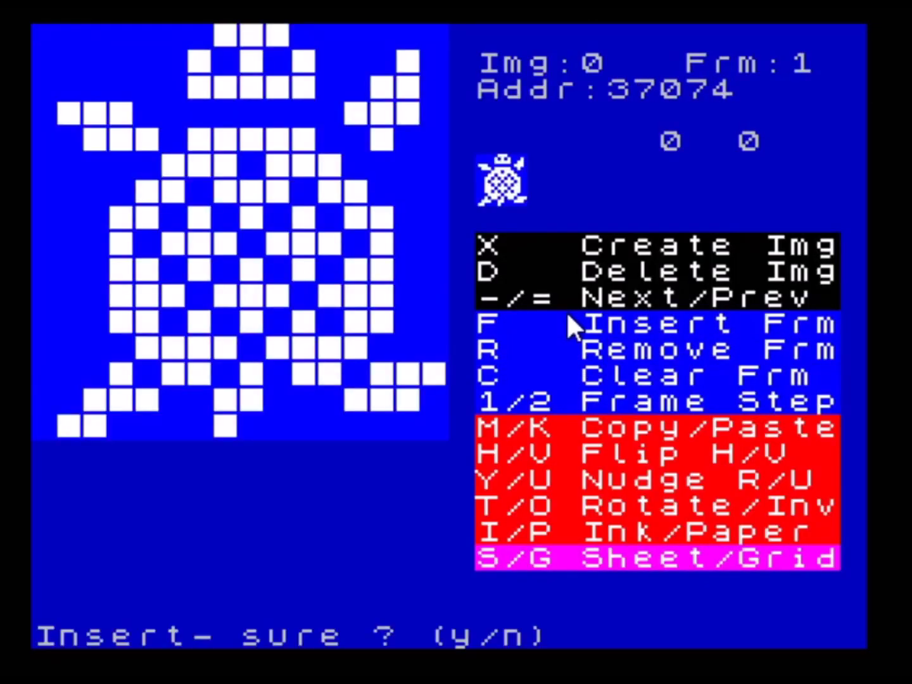
{"action": "key", "text": "y"}
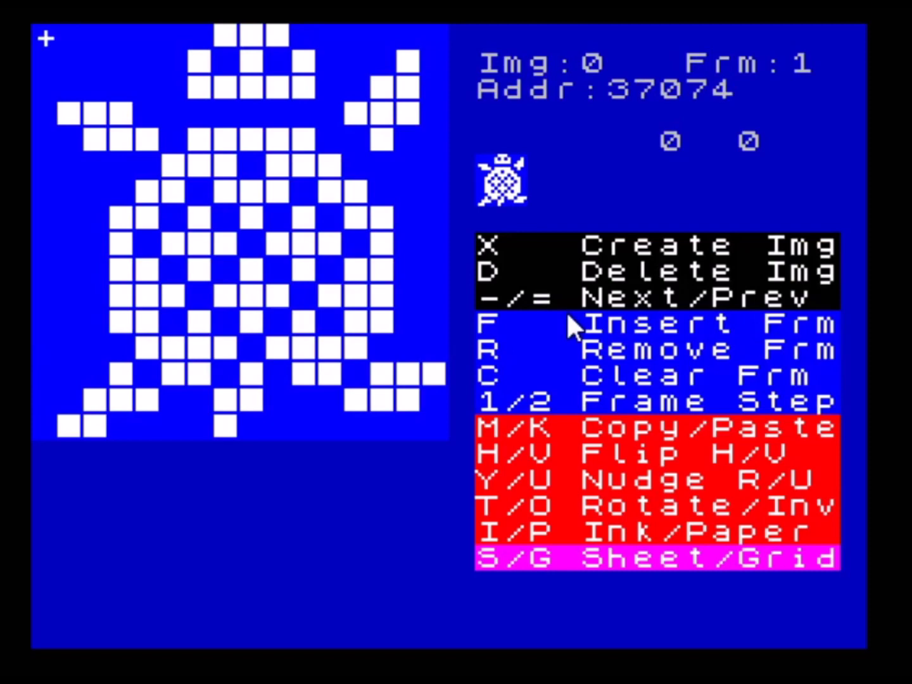
{"action": "key", "text": "s"}
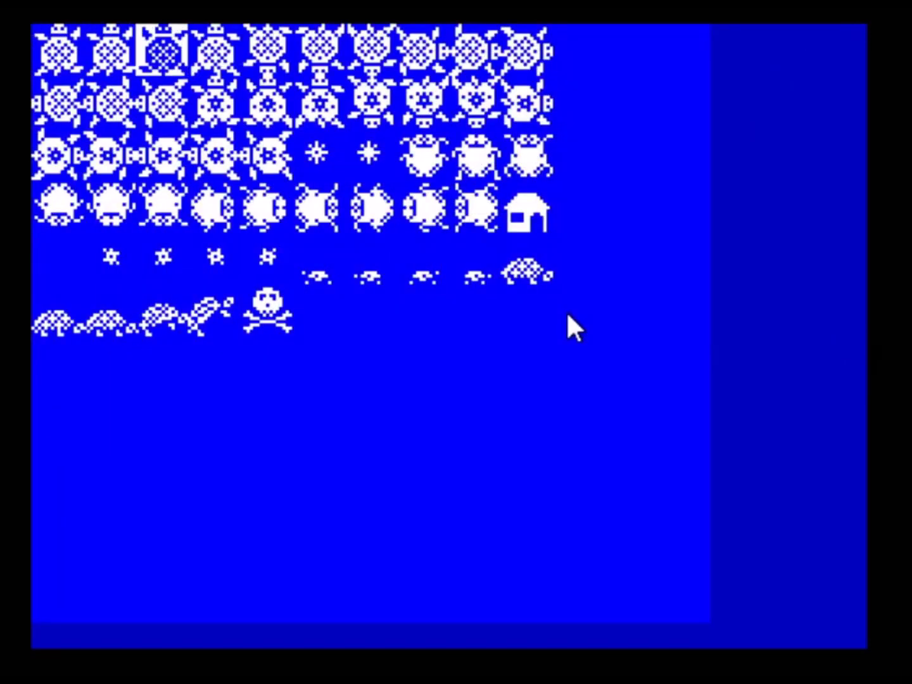
{"action": "key", "text": "g"}
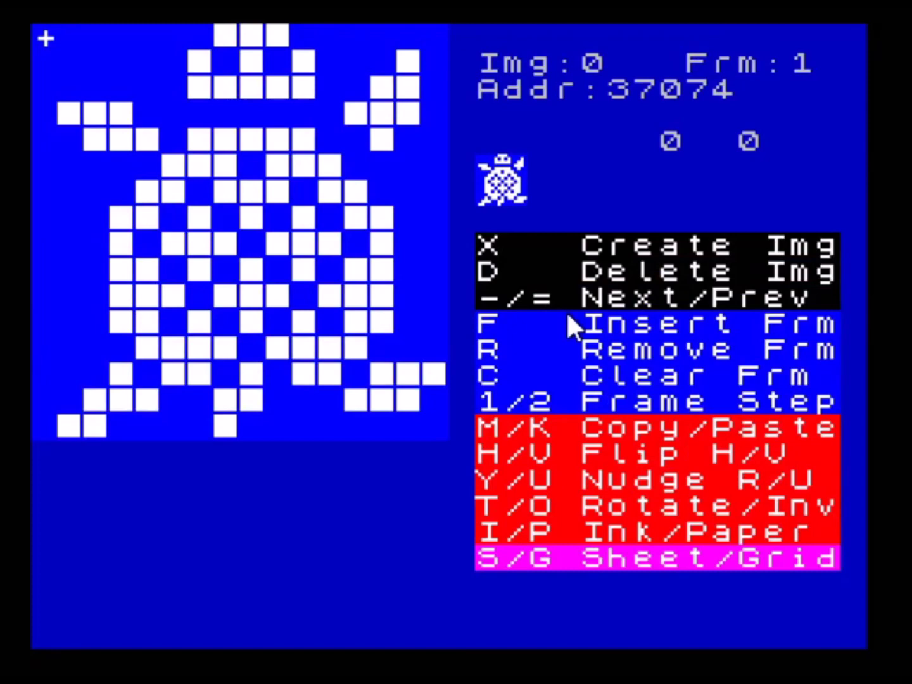
Advance through the frames of image 0, move the capture frame along the sprite sheet and grab another turtle sprite
{"action": "key", "text": "2"}
{"action": "key", "text": "f"}
{"action": "key", "text": "n"}
{"action": "key", "text": "2"}
{"action": "key", "text": "s"}
{"action": "key", "text": "Right"}
{"action": "key", "text": "Right"}
{"action": "key", "text": "Right"}
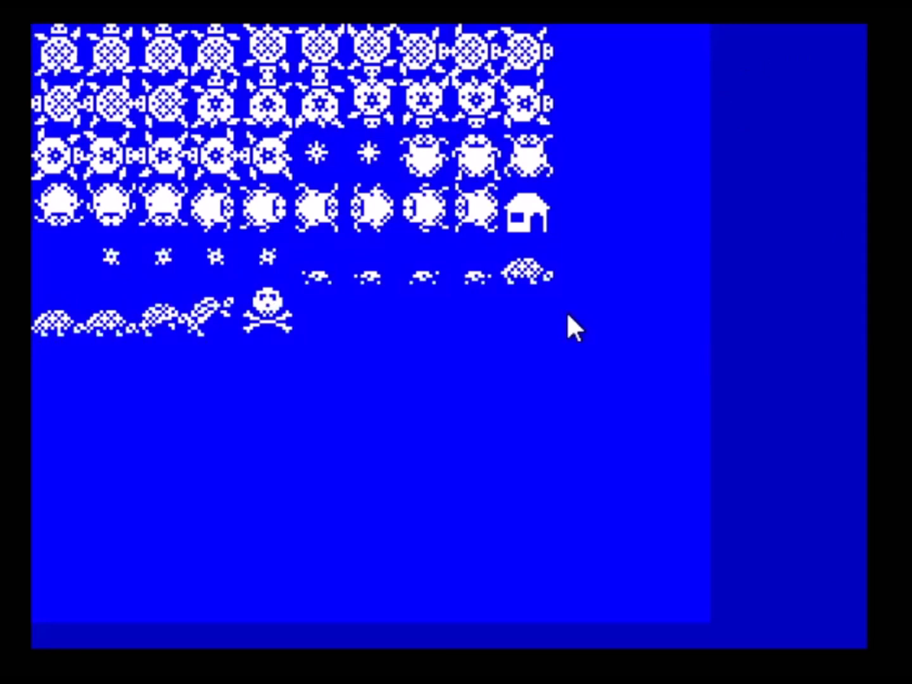
{"action": "key", "text": "Return"}
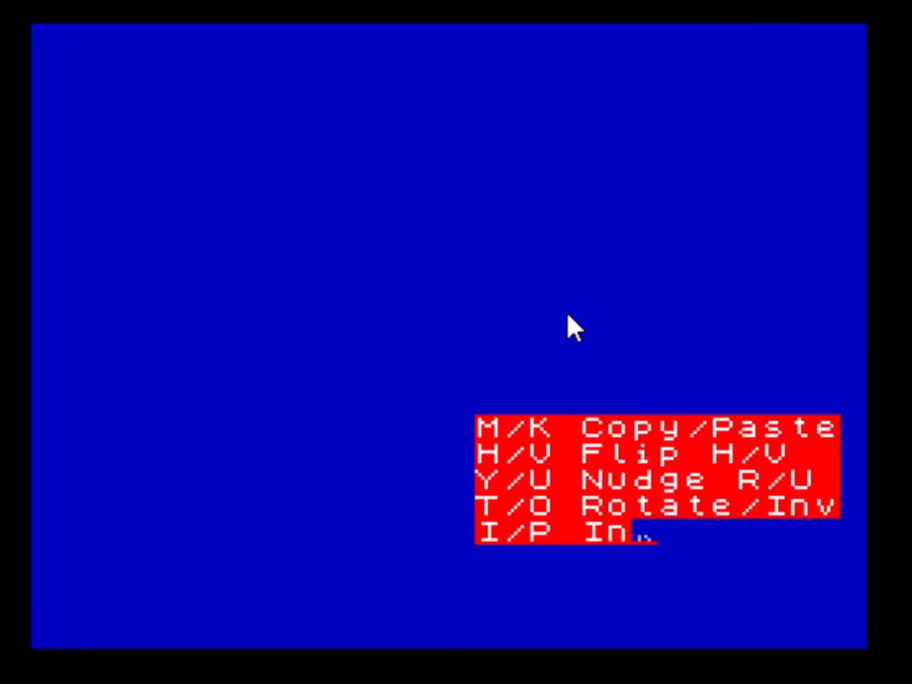
Step forward and back through the frames of image 0 to check the turtle's animation
{"action": "key", "text": "2"}
{"action": "key", "text": "2"}
{"action": "key", "text": "2"}
{"action": "key", "text": "2"}
{"action": "key", "text": "1"}
{"action": "key", "text": "1"}
{"action": "key", "text": "1"}
{"action": "key", "text": "1"}
{"action": "key", "text": "2"}
{"action": "key", "text": "2"}
{"action": "key", "text": "1"}
Grab the first turtle from the sprite sheet into frame 0 of image 0, and step to frame 1
{"action": "key", "text": "s"}
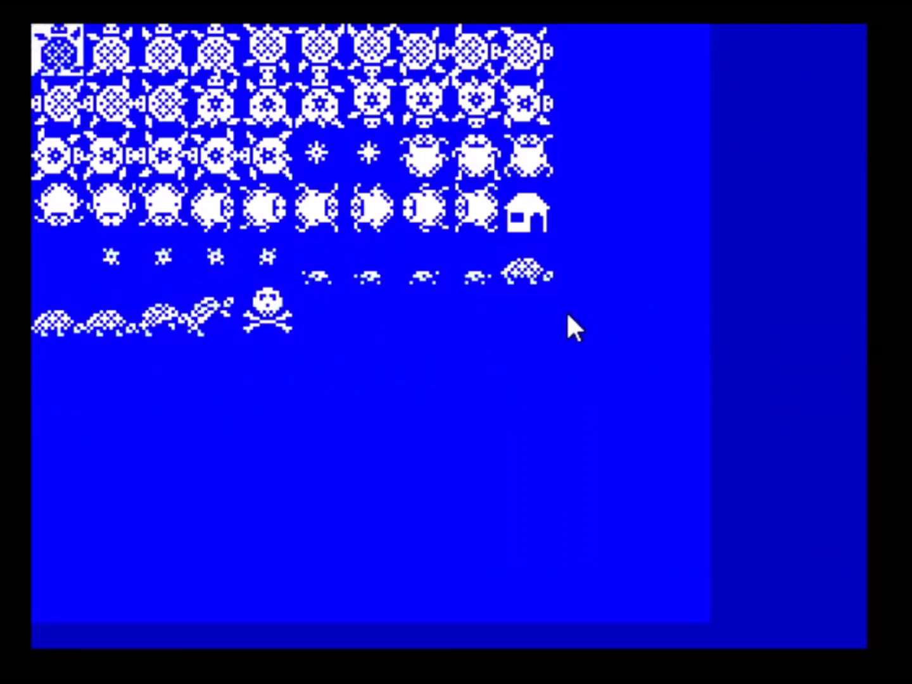
{"action": "key", "text": "g"}
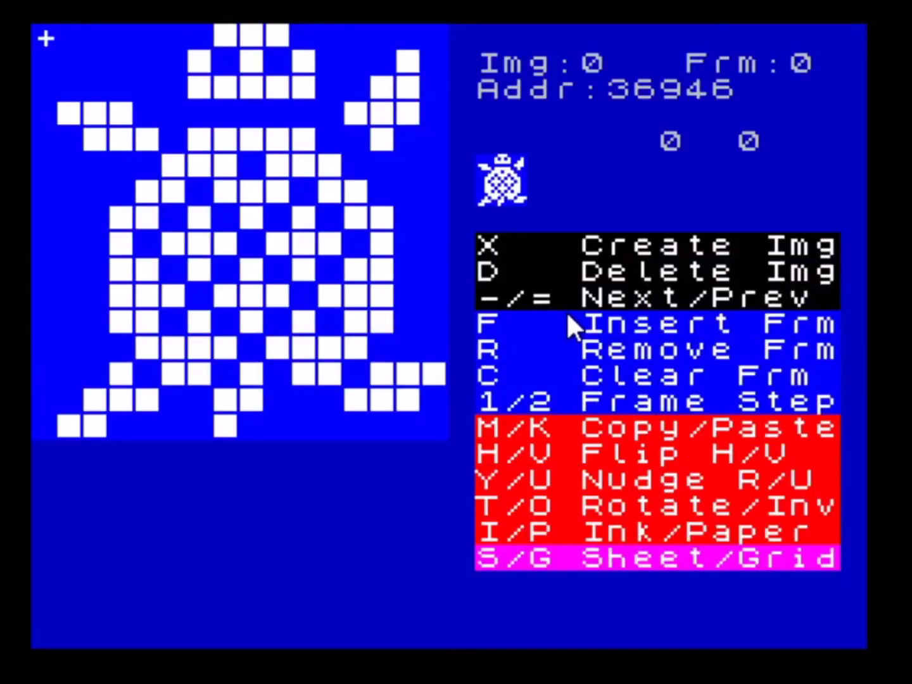
{"action": "key", "text": "2"}
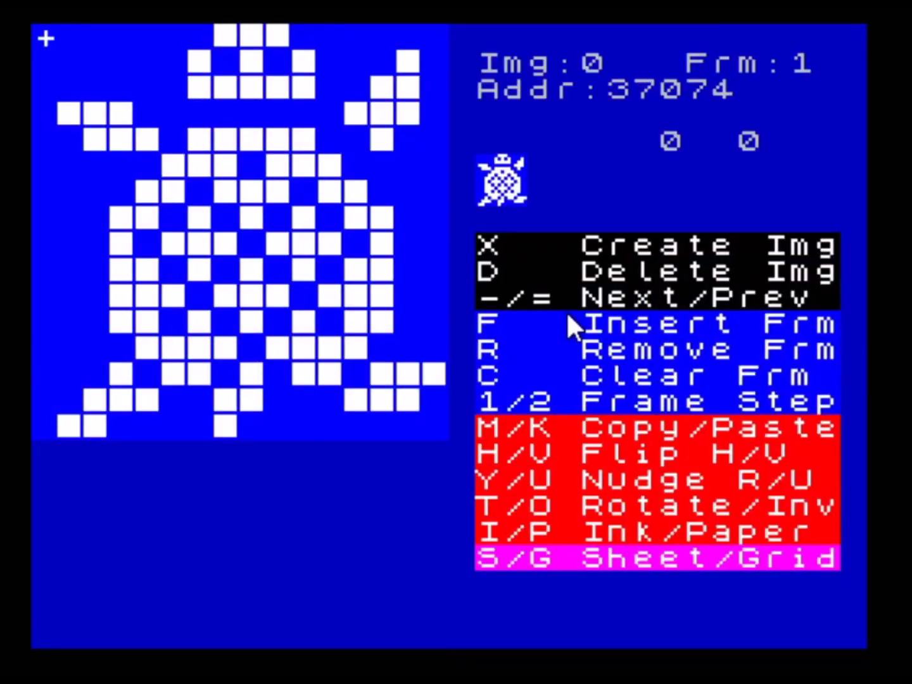
Grab from the sprite sheet into frame 1 of image 0 twice, and leave the sprite editor for the main menu
{"action": "key", "text": "s"}
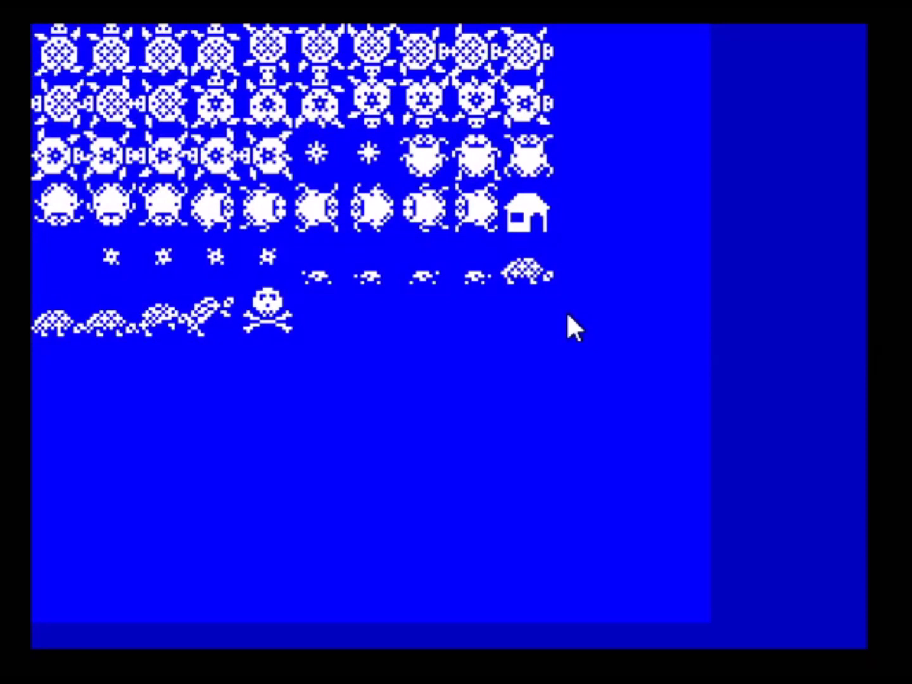
{"action": "key", "text": "g"}
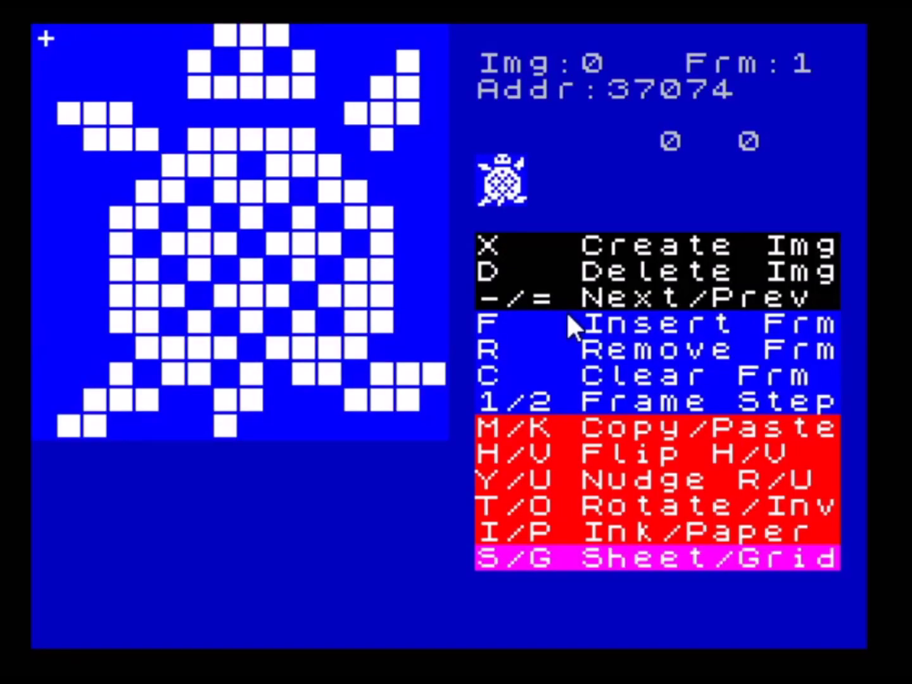
{"action": "key", "text": "s"}
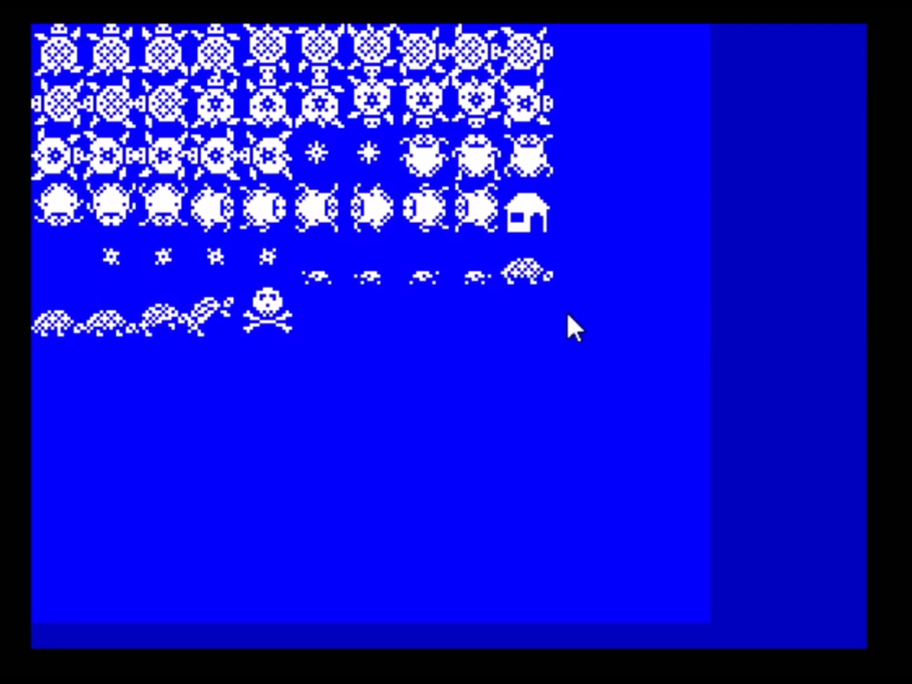
{"action": "key", "text": "g"}
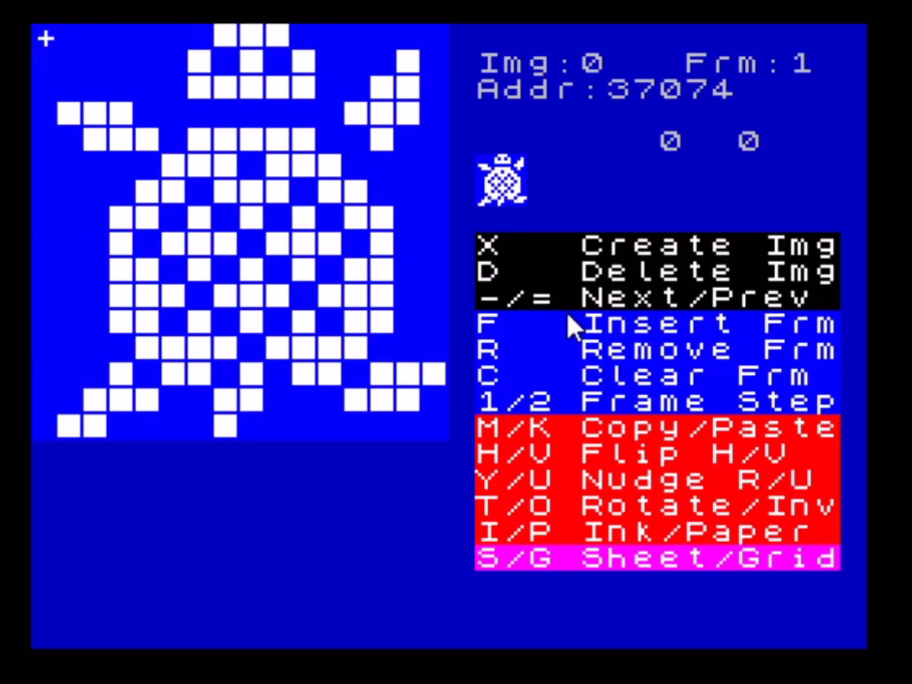
{"action": "key", "text": "q"}
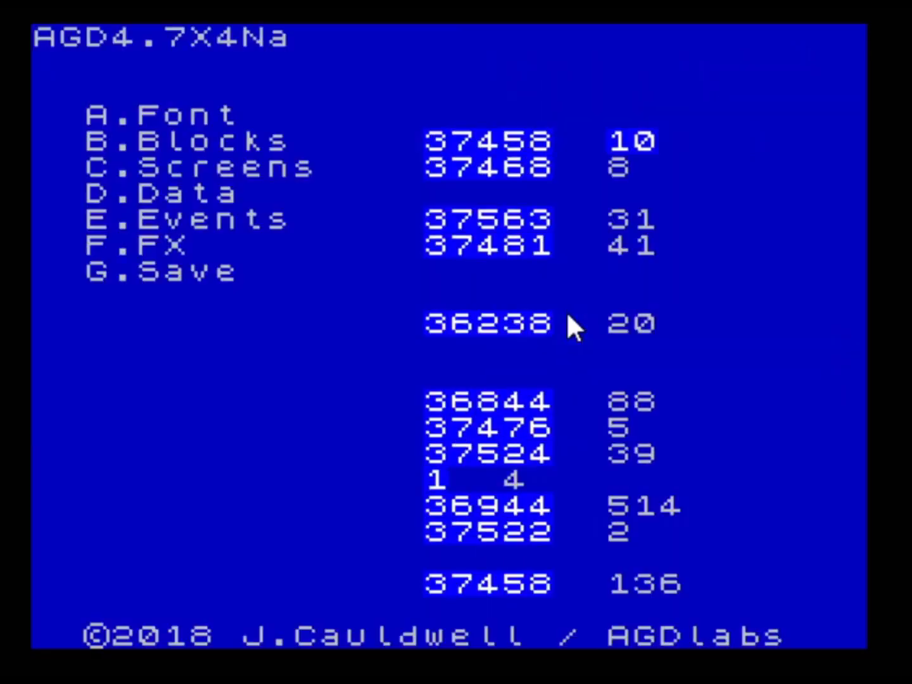